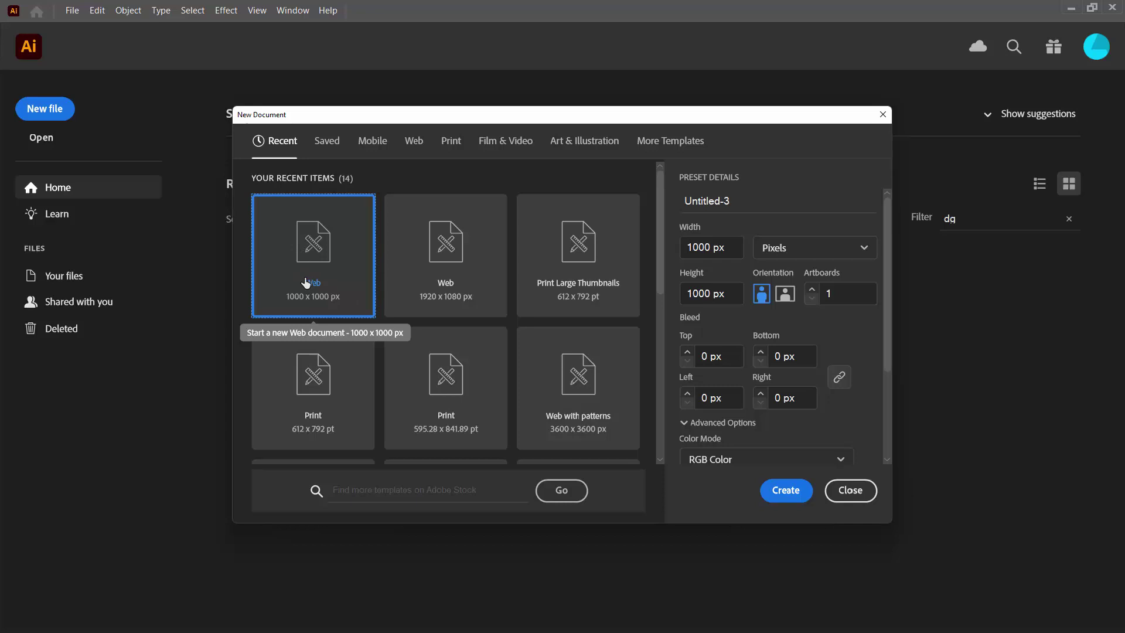
Create a new 1000 px document and draw a 400 × 400 px square
{"action": "left_click", "coordinate": [787, 490]}
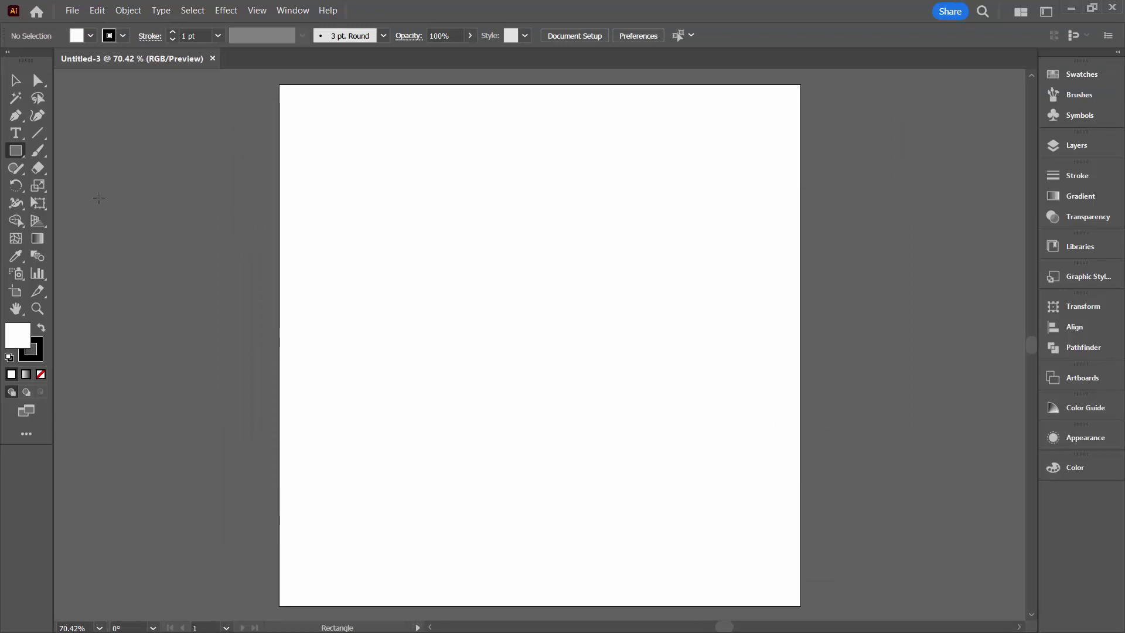
{"action": "left_click", "coordinate": [13, 152]}
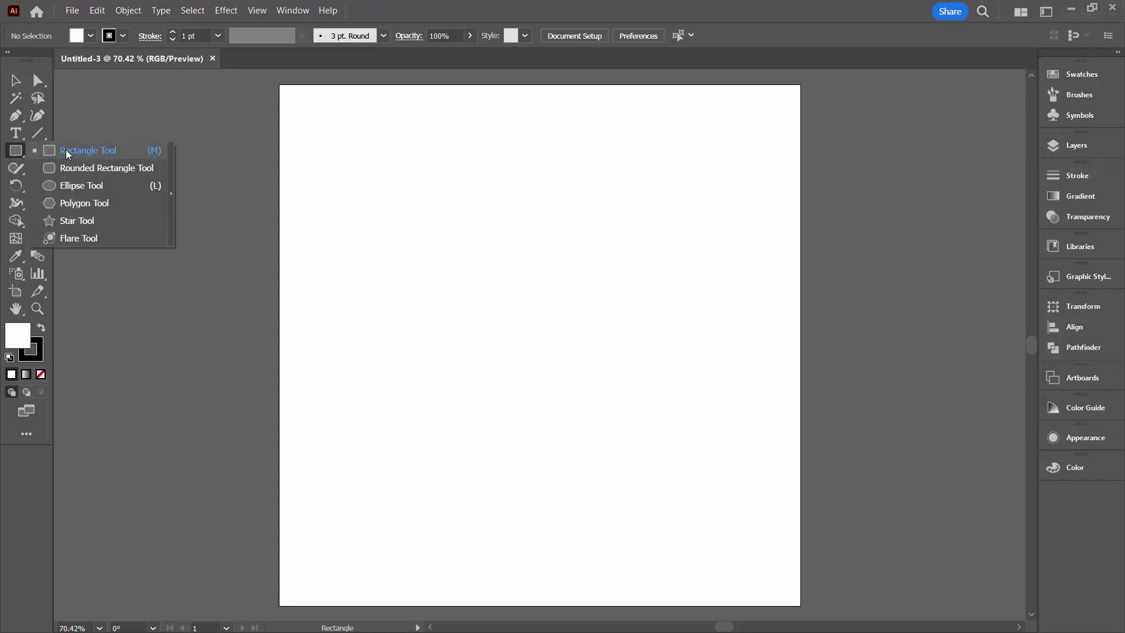
{"action": "left_click", "coordinate": [66, 149]}
{"action": "left_click", "coordinate": [417, 286]}
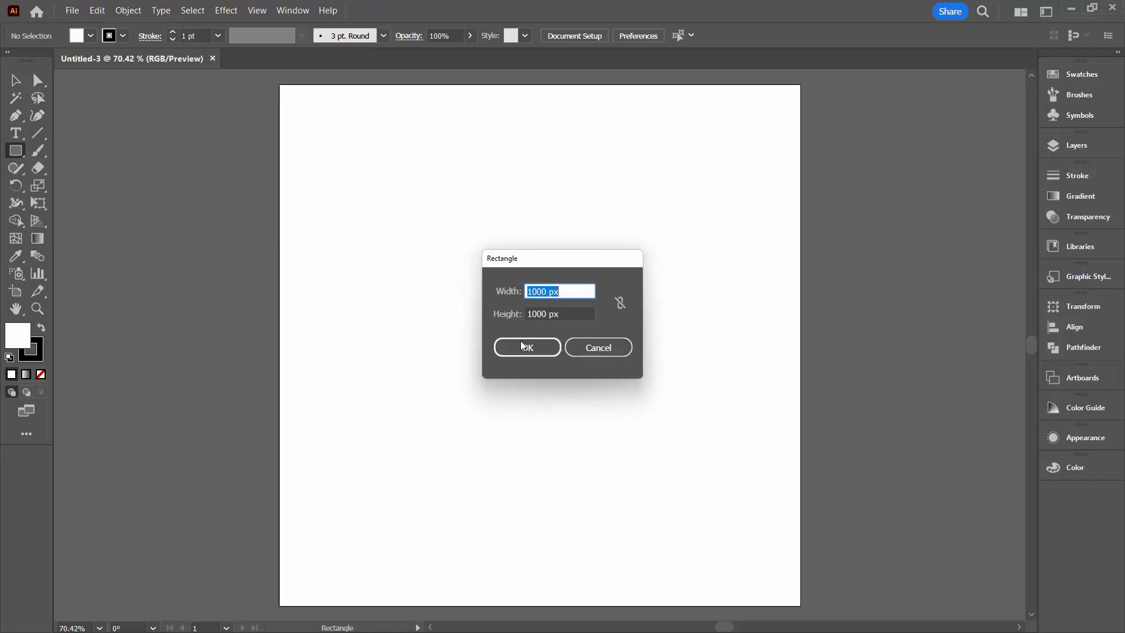
{"action": "type", "text": "400"}
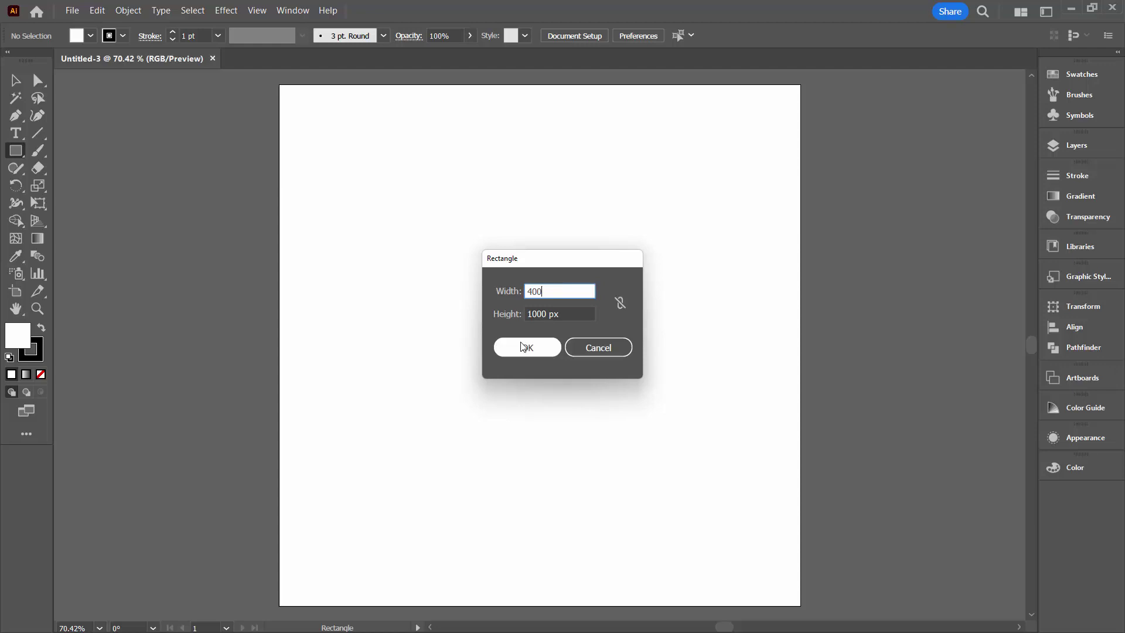
{"action": "key", "text": "Tab"}
{"action": "type", "text": "40"}
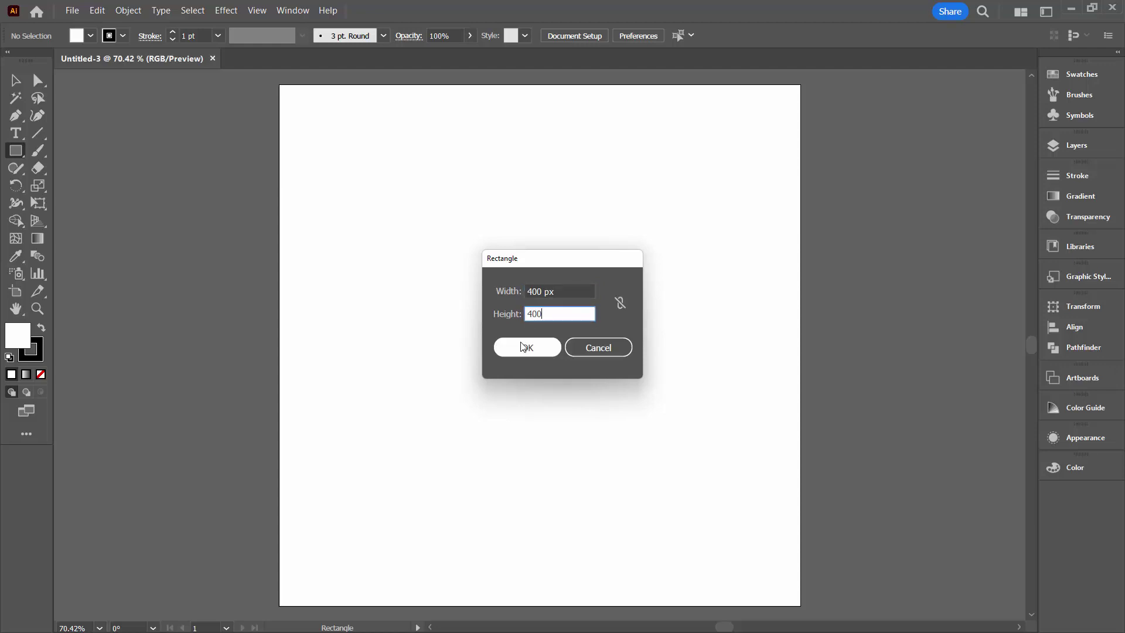
{"action": "left_click", "coordinate": [536, 351]}
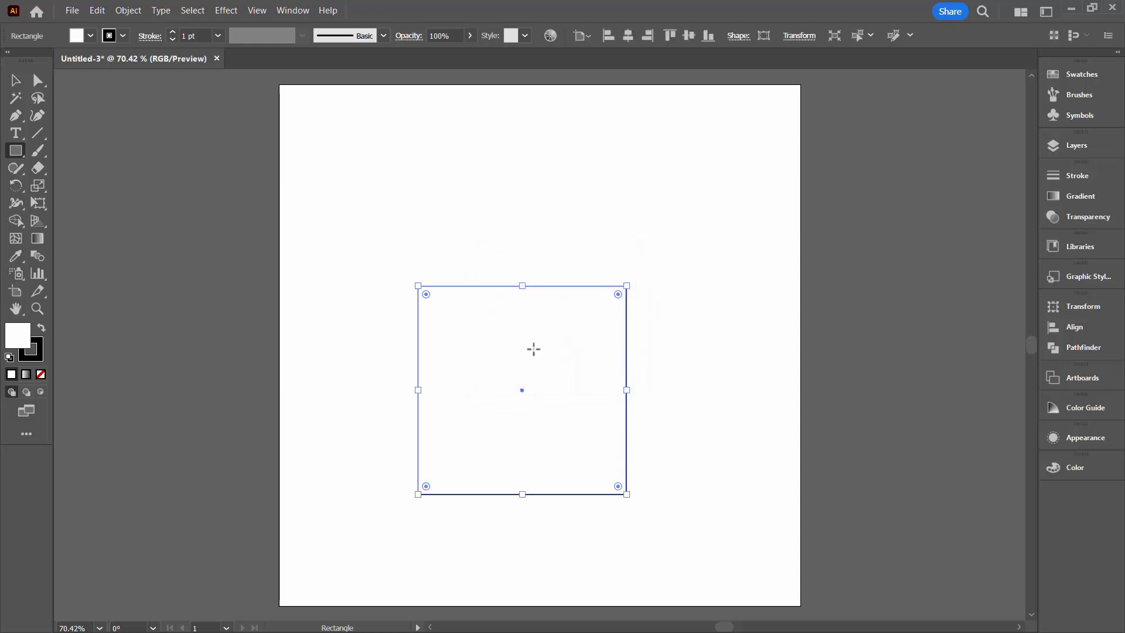
Remove the square's outline, fill it orange, and move it toward the upper left
{"action": "left_click", "coordinate": [33, 355]}
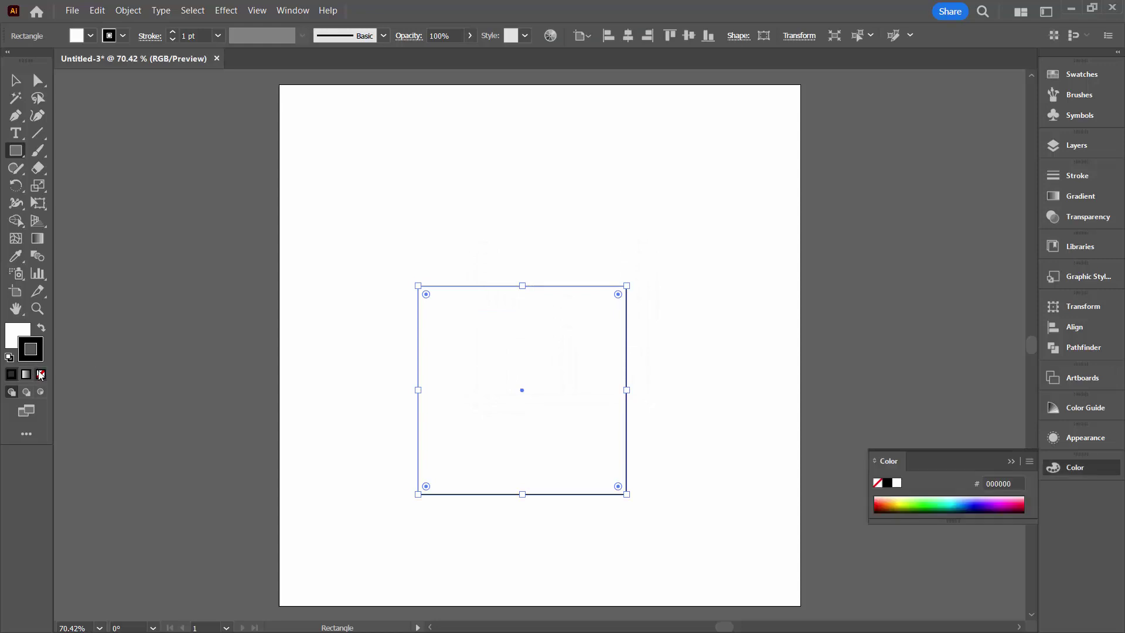
{"action": "left_click", "coordinate": [40, 374]}
{"action": "left_click", "coordinate": [20, 341]}
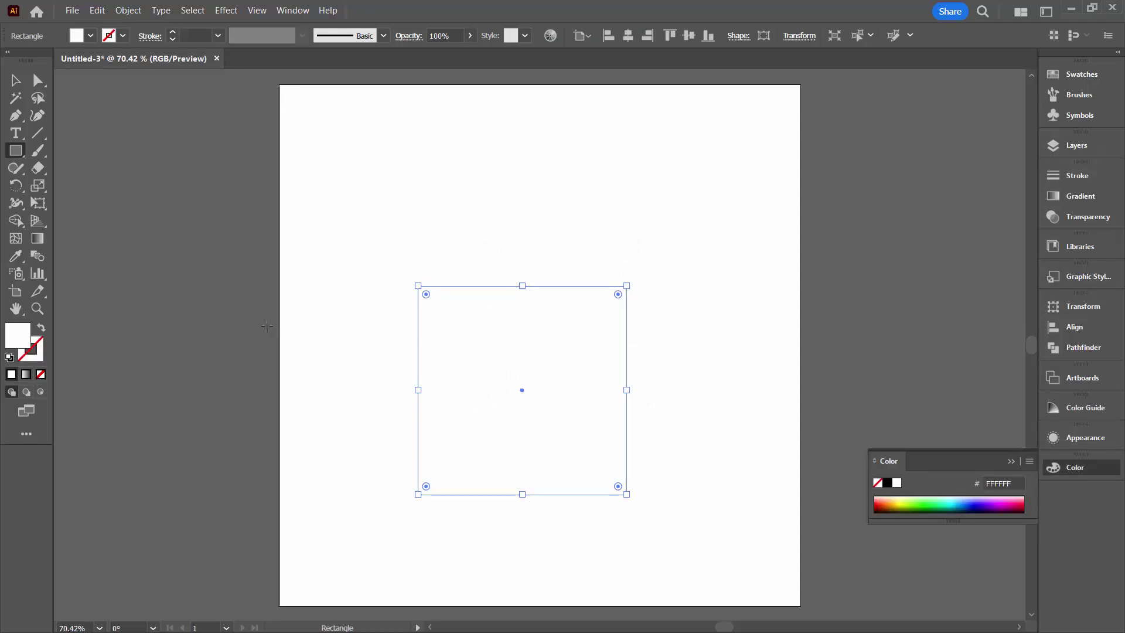
{"action": "left_click", "coordinate": [1081, 74]}
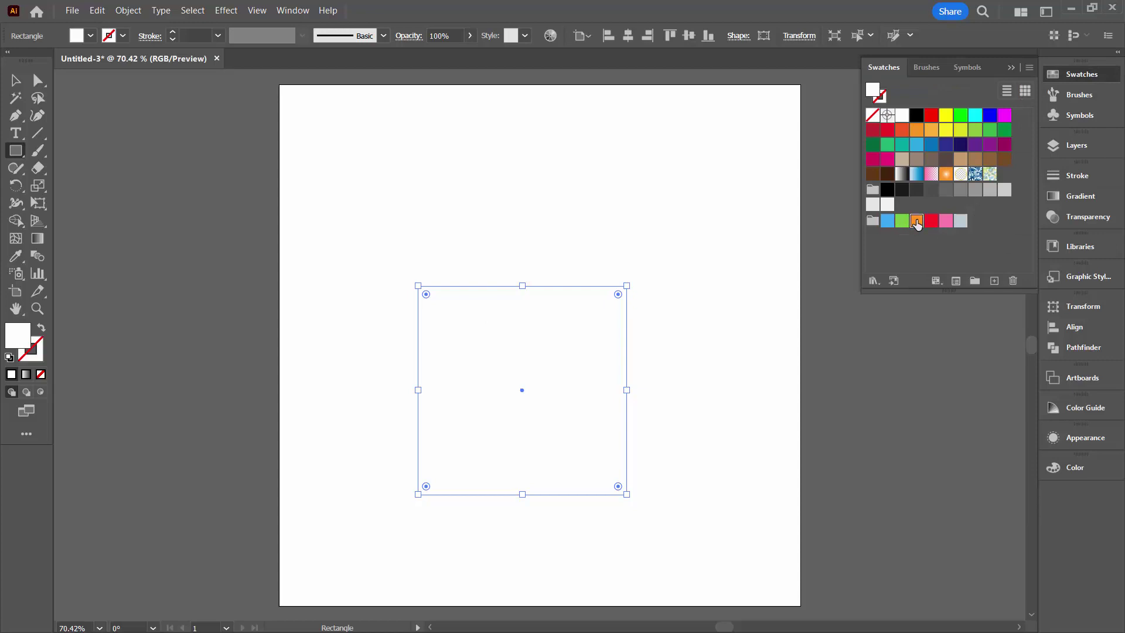
{"action": "left_click", "coordinate": [918, 221]}
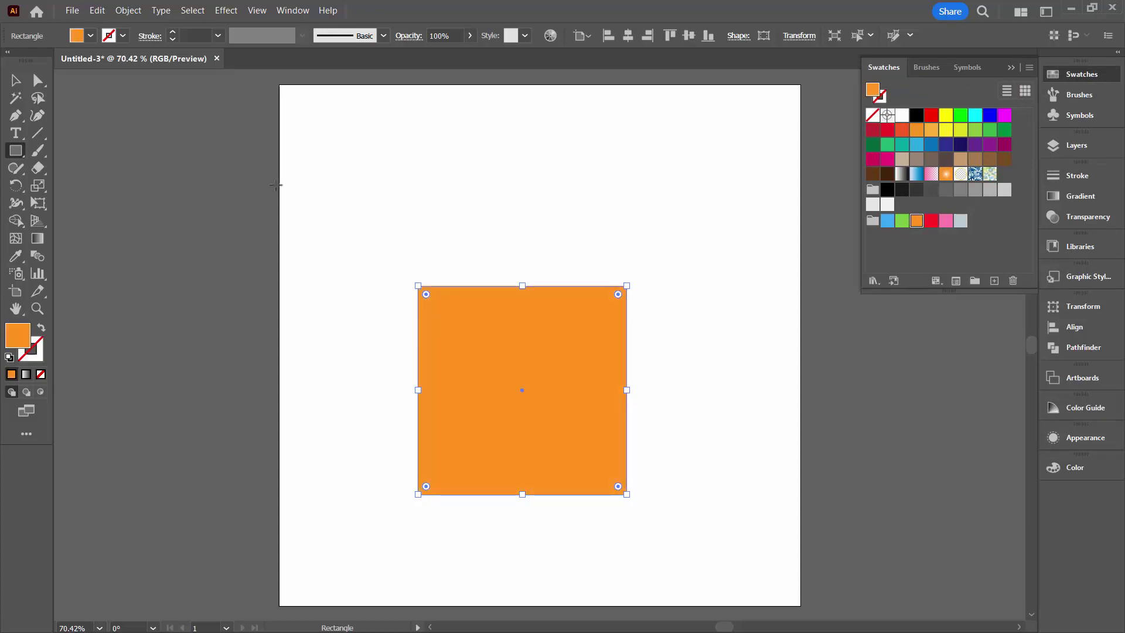
{"action": "left_click", "coordinate": [15, 80]}
{"action": "left_click_drag", "start_coordinate": [492, 350], "coordinate": [457, 276]}
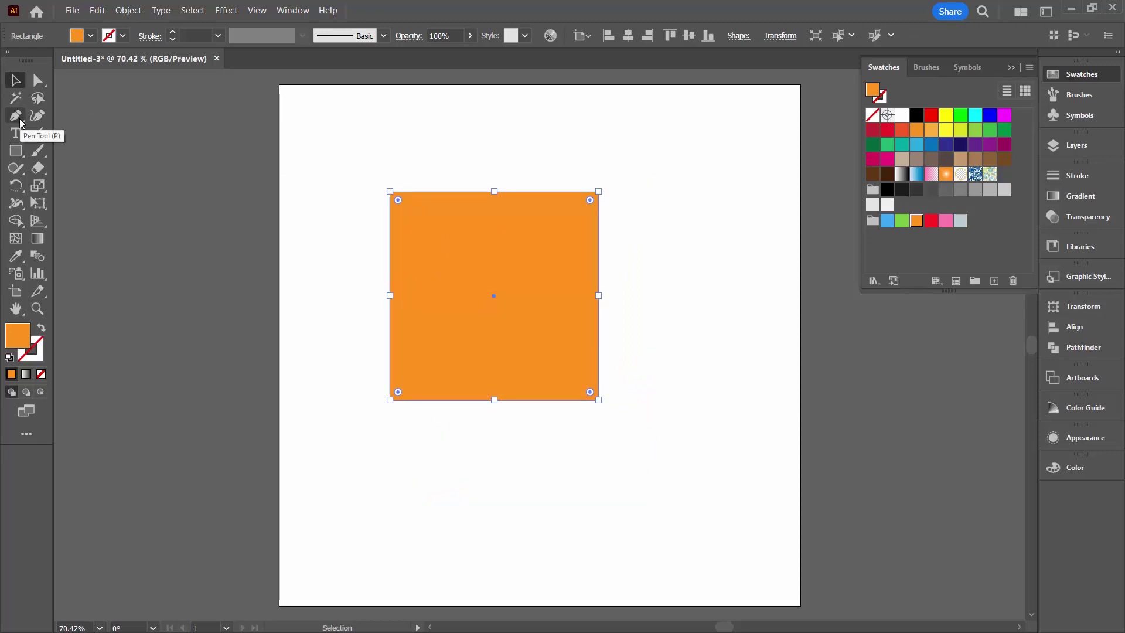
Draw a second 200 × 200 px square and fill it red
{"action": "left_click", "coordinate": [16, 151]}
{"action": "left_click", "coordinate": [661, 262]}
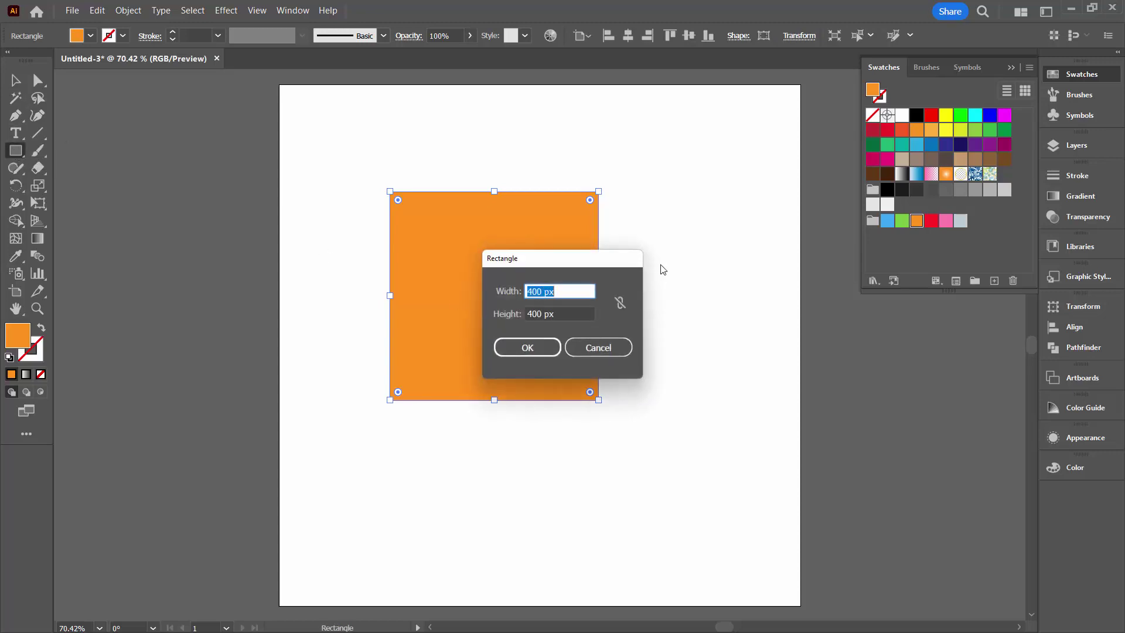
{"action": "type", "text": "200"}
{"action": "key", "text": "Tab"}
{"action": "type", "text": "200"}
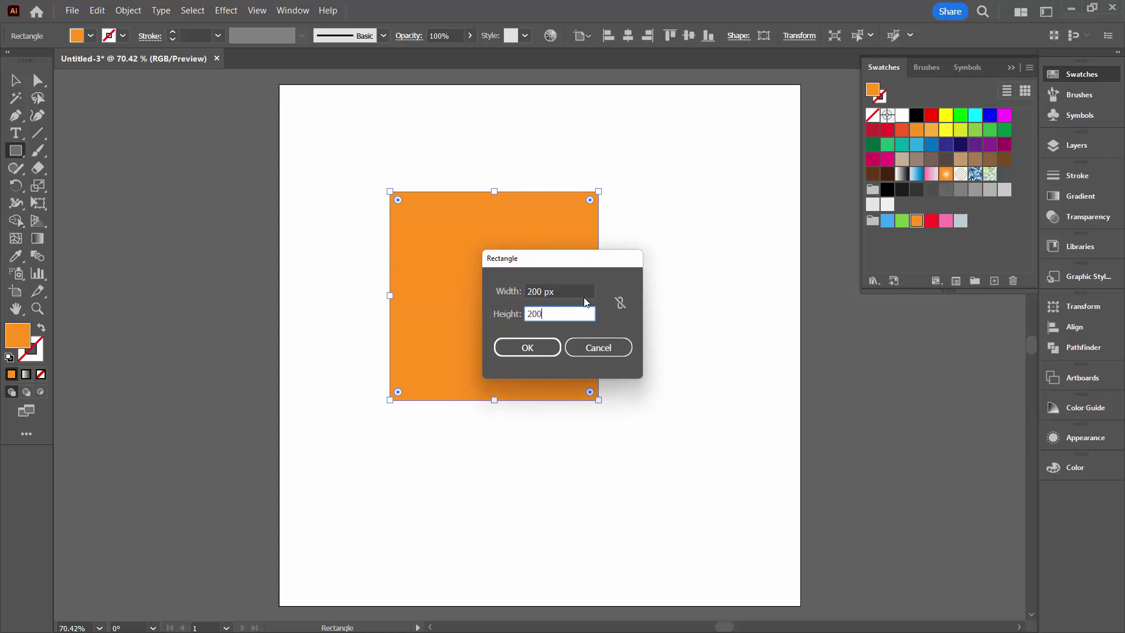
{"action": "left_click", "coordinate": [543, 345]}
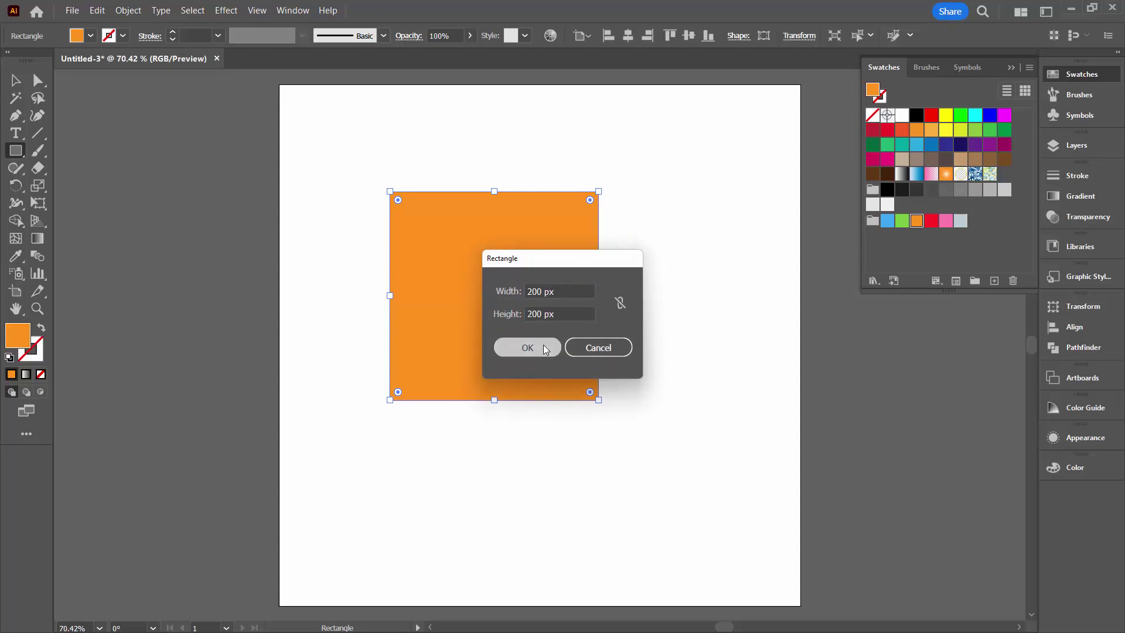
{"action": "left_click", "coordinate": [933, 221]}
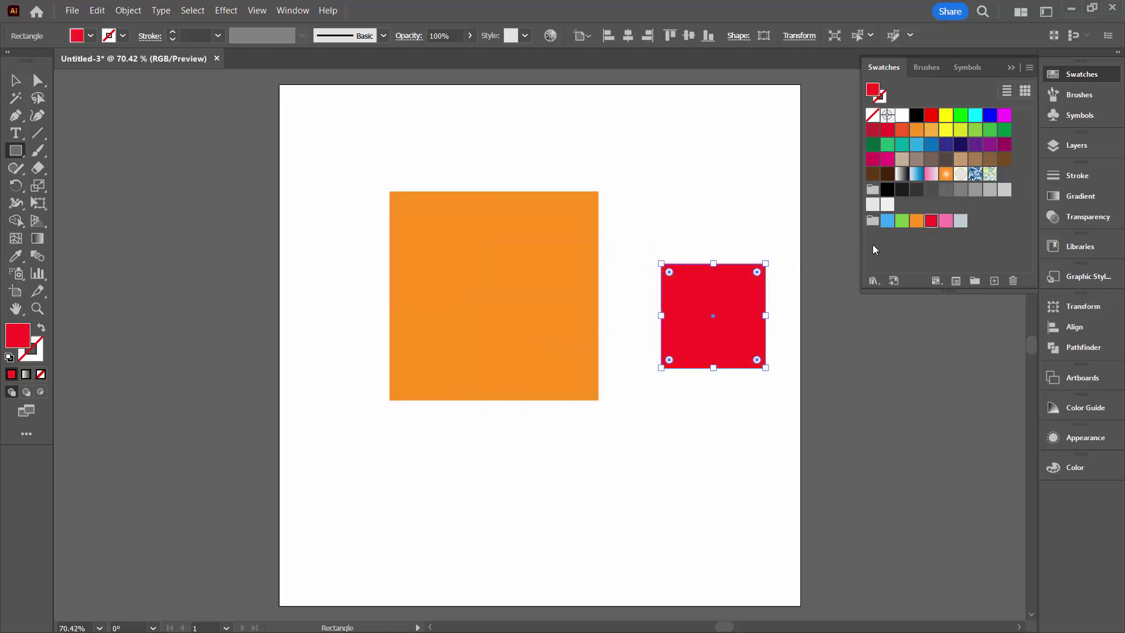
Delete the red square's bottom-right anchor point to leave a right triangle
{"action": "left_click", "coordinate": [38, 81]}
{"action": "left_click", "coordinate": [672, 432]}
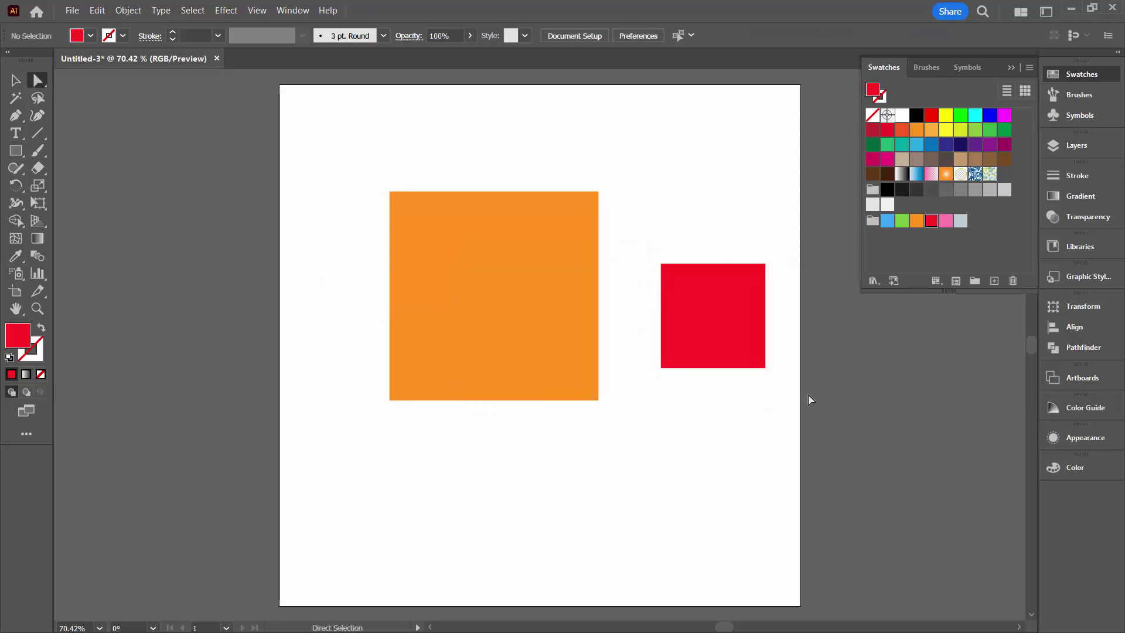
{"action": "left_click", "coordinate": [37, 81]}
{"action": "left_click", "coordinate": [78, 80]}
{"action": "left_click_drag", "start_coordinate": [783, 372], "coordinate": [747, 361]}
{"action": "key", "text": "Delete"}
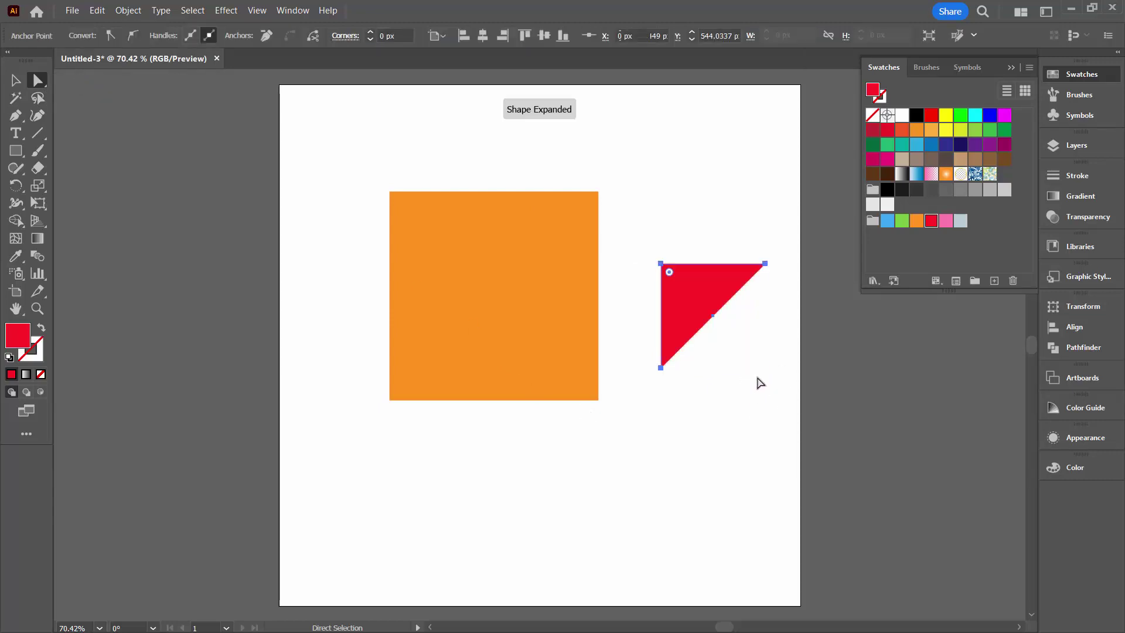
{"action": "left_click", "coordinate": [16, 80]}
{"action": "left_click", "coordinate": [670, 502]}
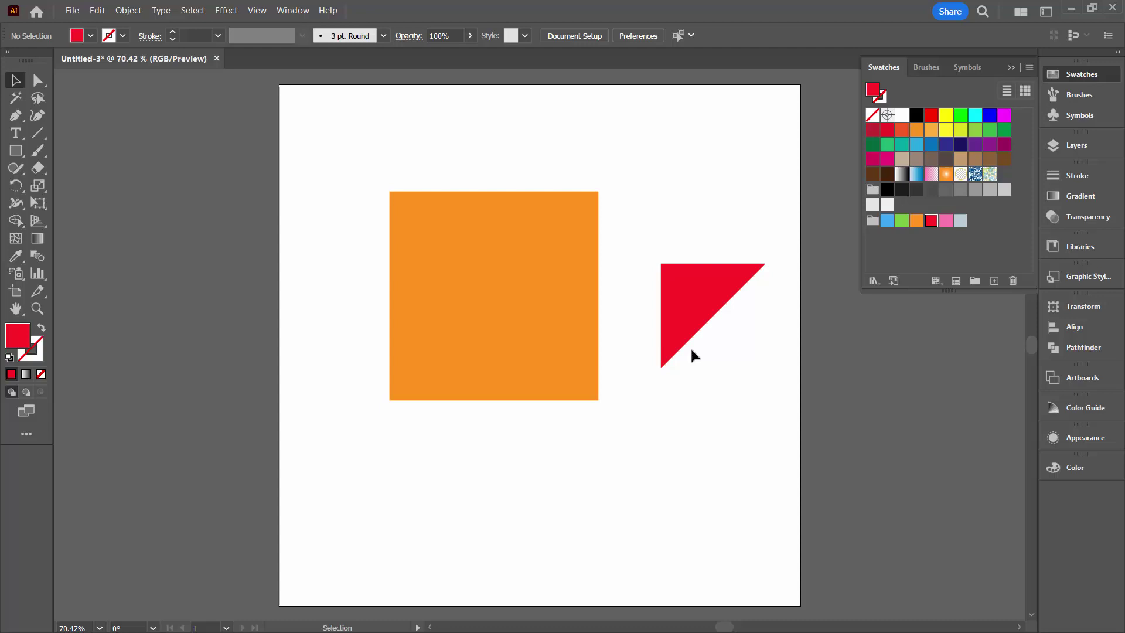
Place the red triangle against the square's right edge and a rotated copy along its top
{"action": "left_click", "coordinate": [686, 300]}
{"action": "left_click_drag", "start_coordinate": [691, 296], "coordinate": [676, 361]}
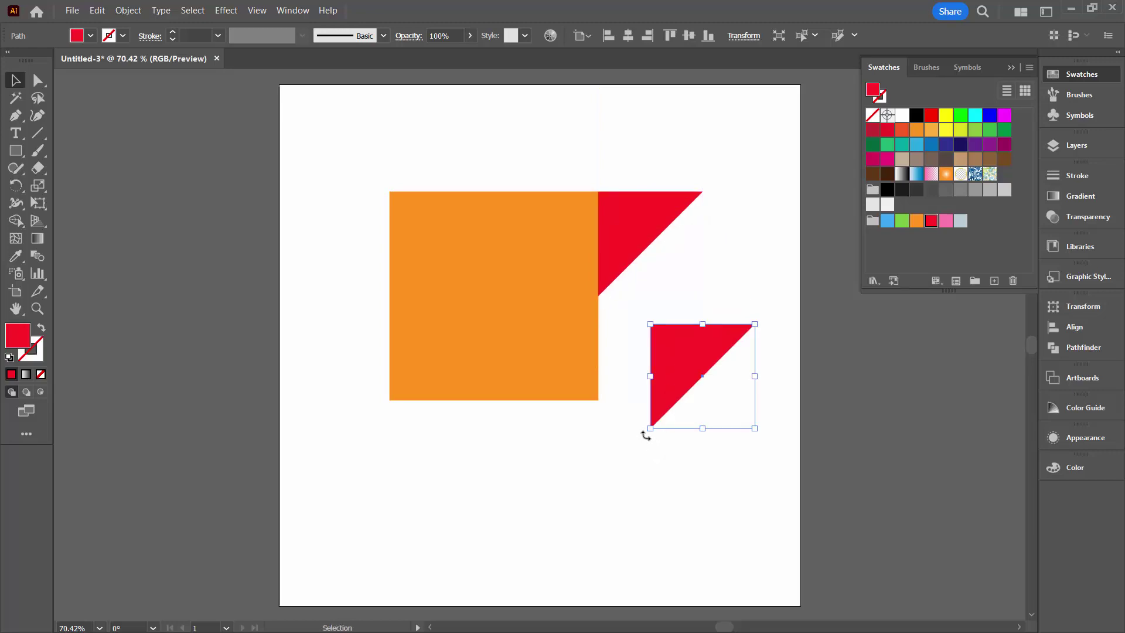
{"action": "left_click_drag", "start_coordinate": [683, 457], "coordinate": [793, 319]}
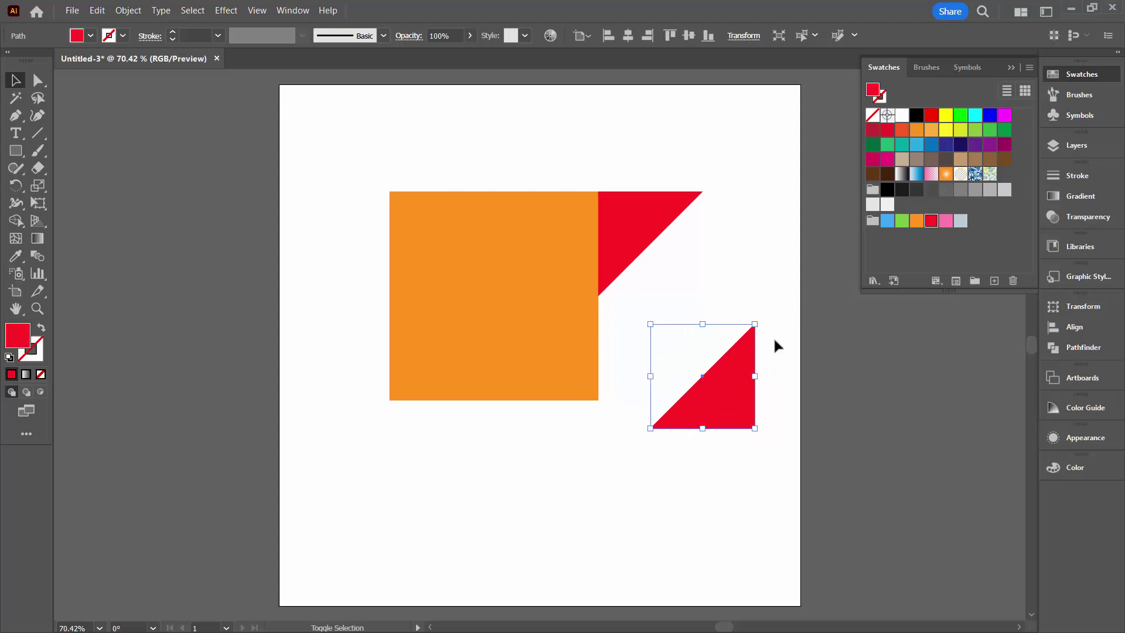
{"action": "left_click_drag", "start_coordinate": [700, 411], "coordinate": [582, 159]}
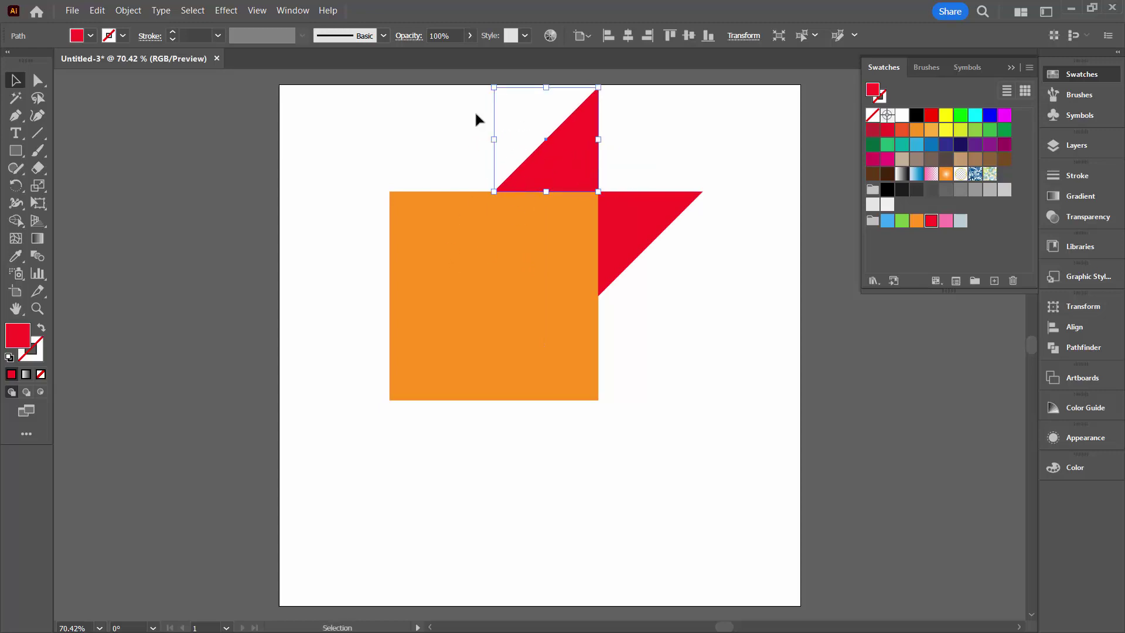
Shift the orange square and both red triangles 200 px to the right
{"action": "left_click_drag", "start_coordinate": [432, 133], "coordinate": [615, 384]}
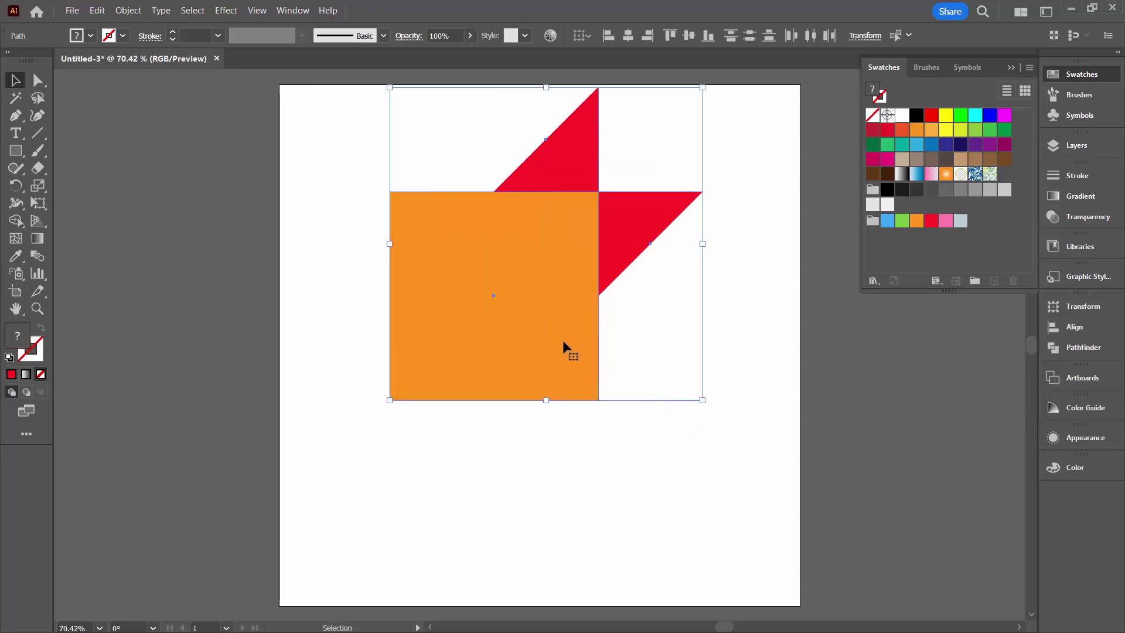
{"action": "left_click_drag", "start_coordinate": [564, 343], "coordinate": [660, 339]}
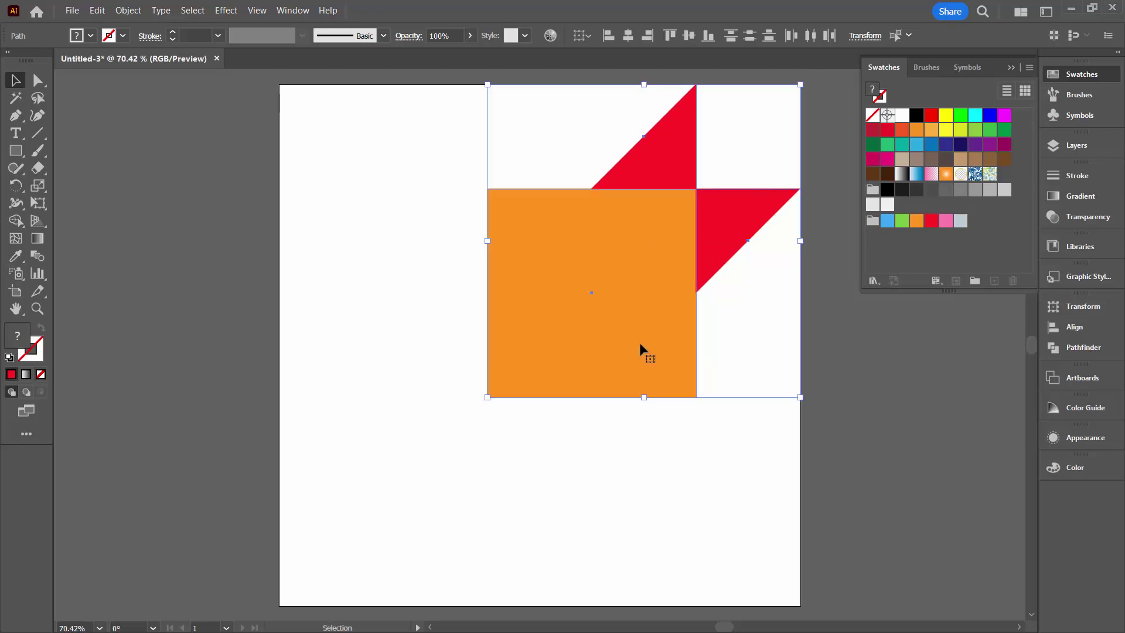
{"action": "left_click", "coordinate": [508, 501]}
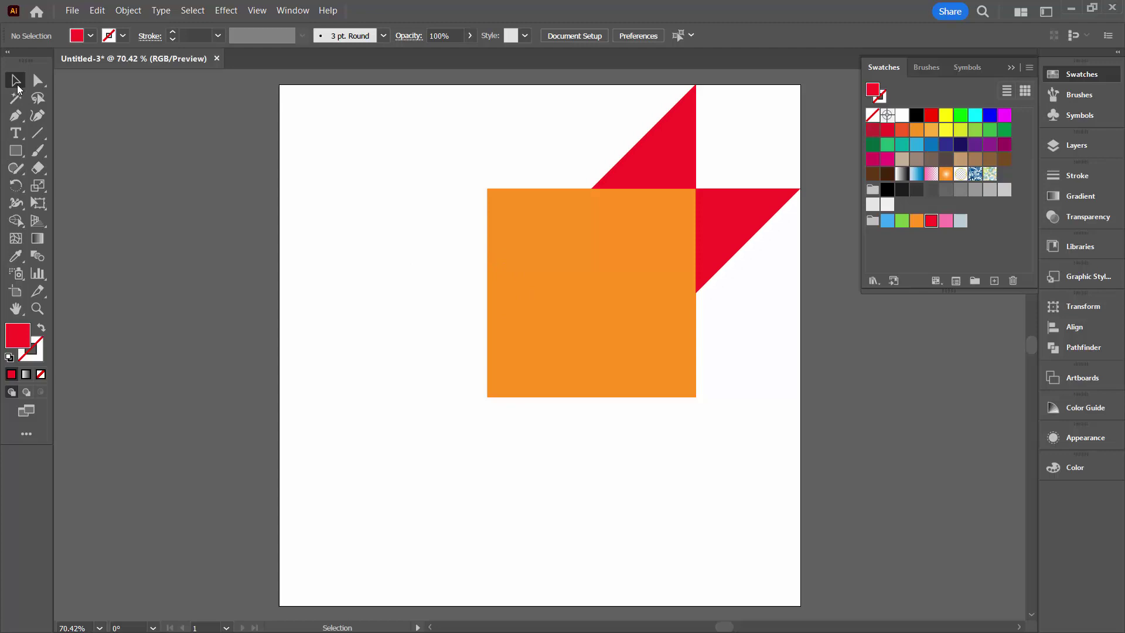
Copy the orange square down-left and recolor the copy green
{"action": "left_click", "coordinate": [521, 342]}
{"action": "left_click_drag", "start_coordinate": [520, 341], "coordinate": [357, 485]}
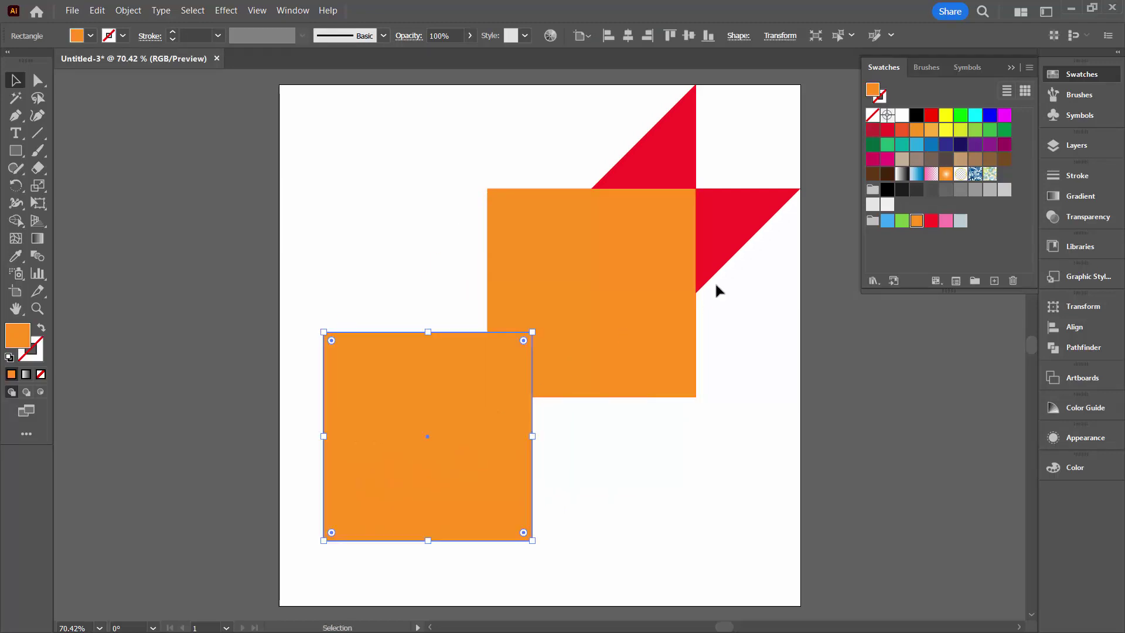
{"action": "left_click", "coordinate": [902, 220]}
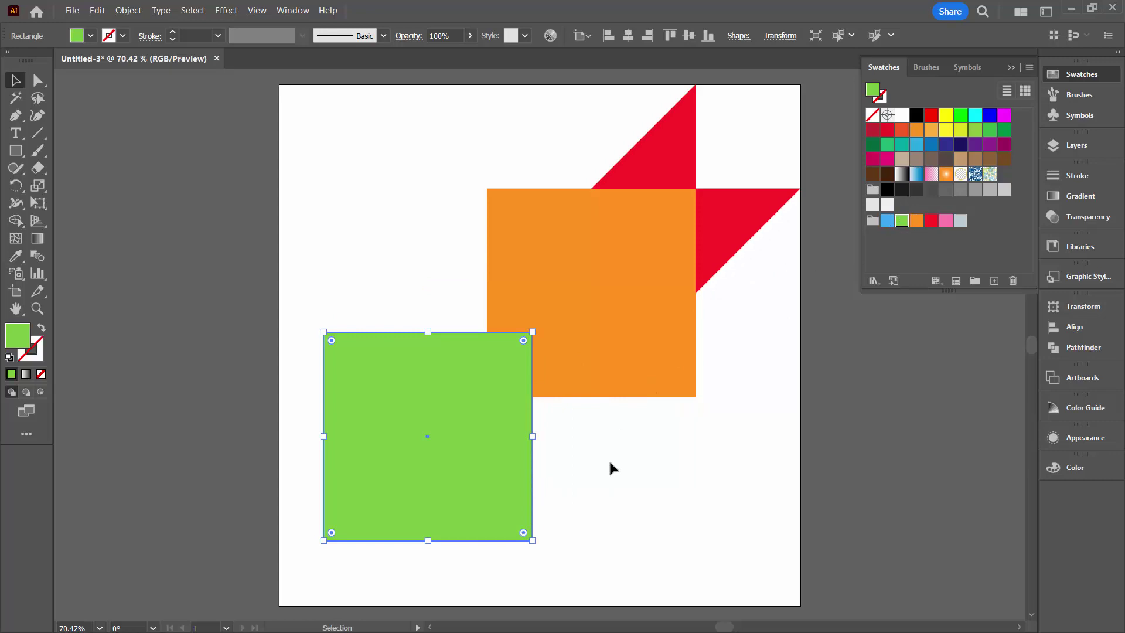
{"action": "left_click", "coordinate": [608, 463]}
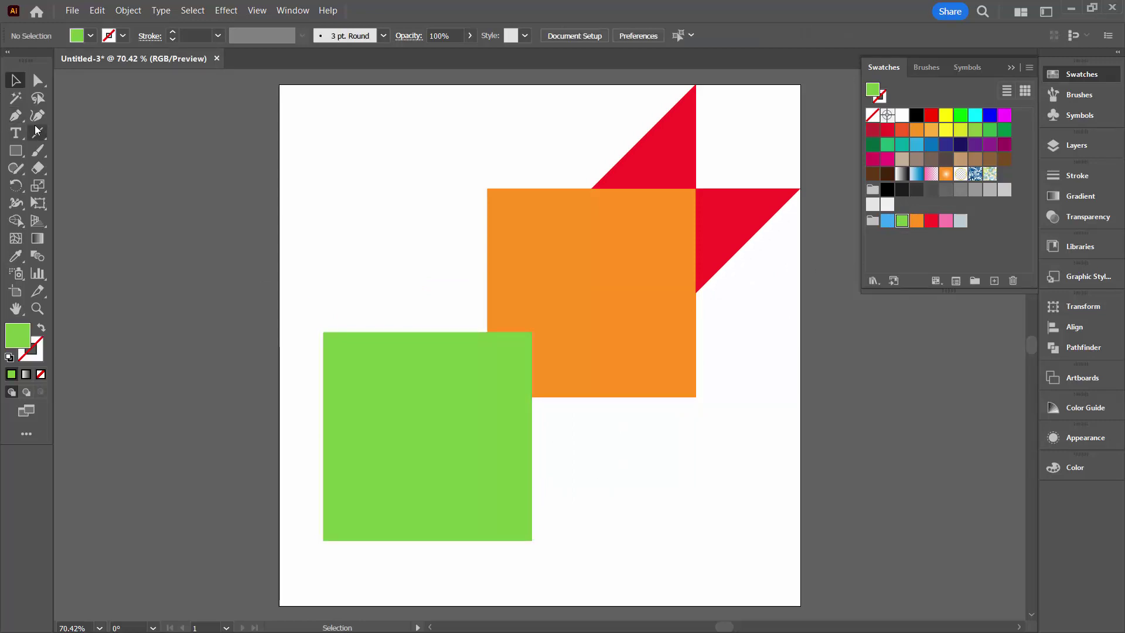
Delete the green square's bottom-right corner point and nudge the resulting triangle slightly lower
{"action": "left_click", "coordinate": [38, 80]}
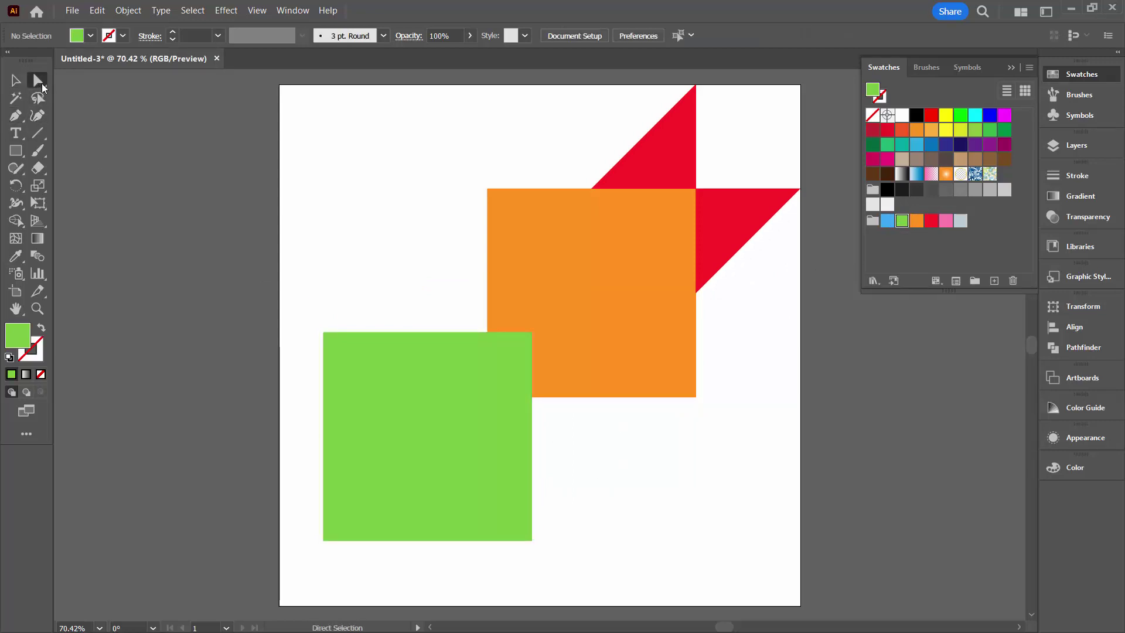
{"action": "left_click", "coordinate": [531, 538]}
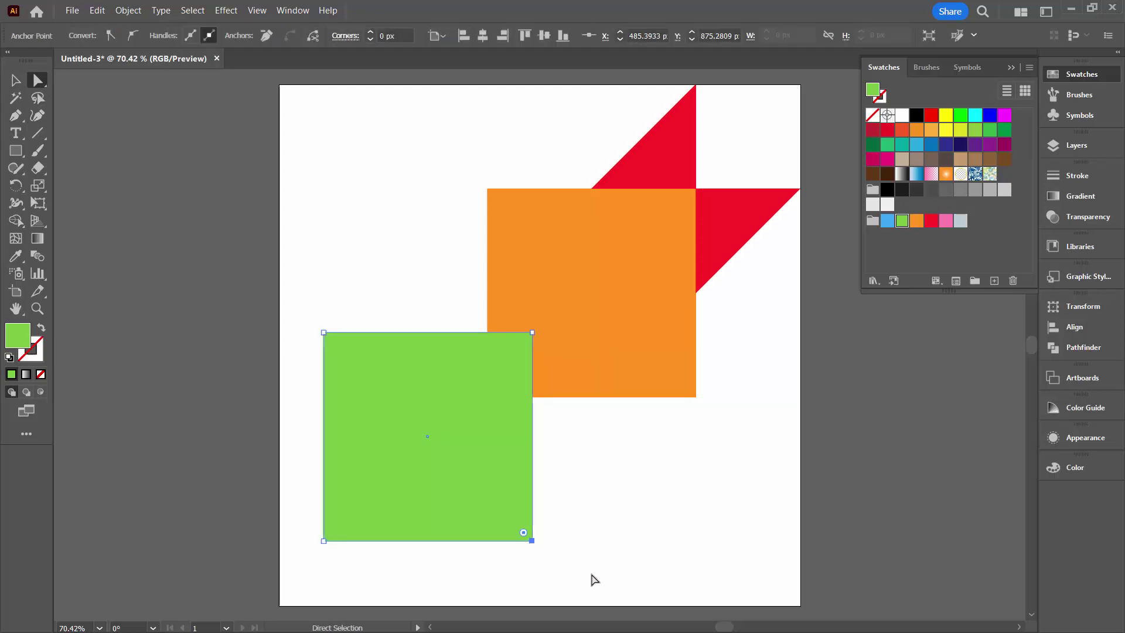
{"action": "key", "text": "Delete"}
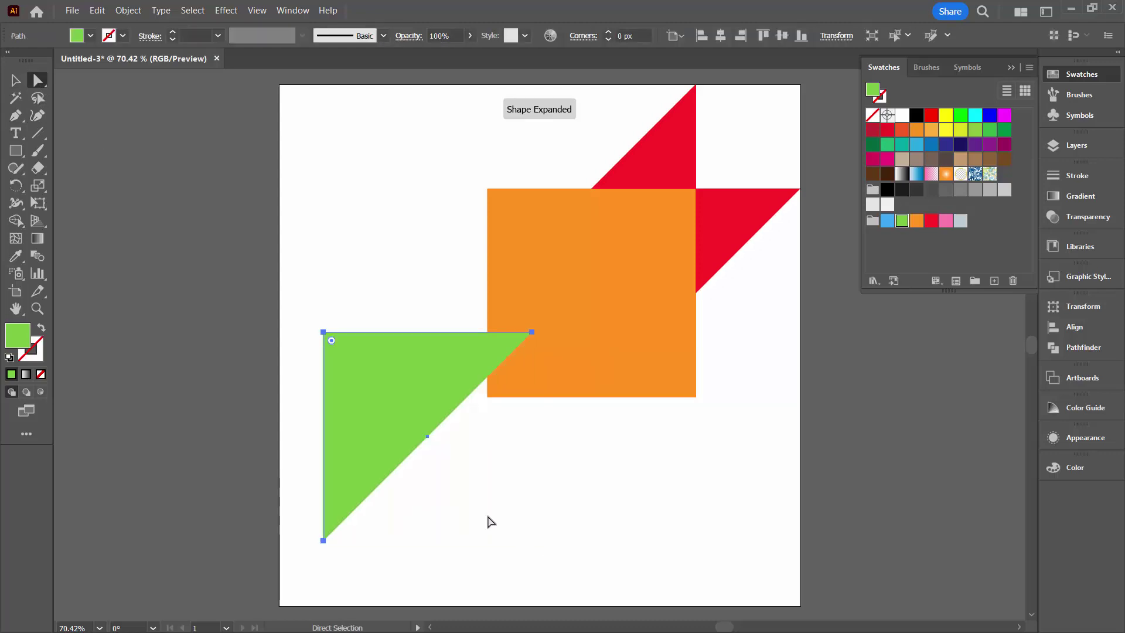
{"action": "left_click", "coordinate": [14, 80]}
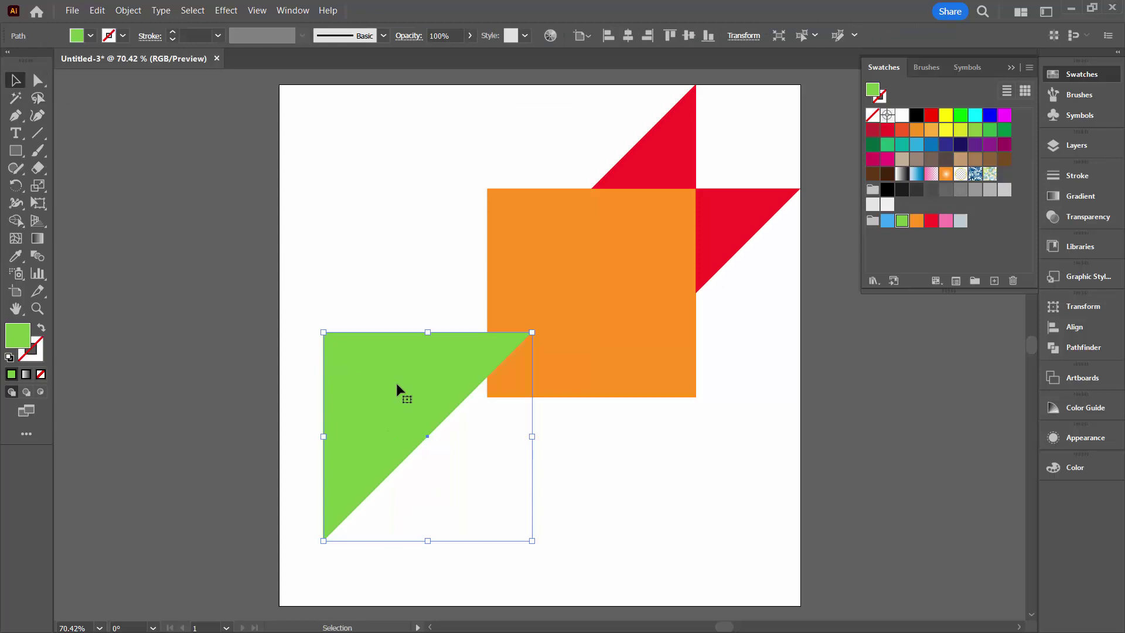
{"action": "mouse_move", "coordinate": [361, 383]}
{"action": "left_mouse_down"}
{"action": "mouse_move", "coordinate": [352, 425]}
{"action": "mouse_move", "coordinate": [367, 395]}
{"action": "left_mouse_up"}
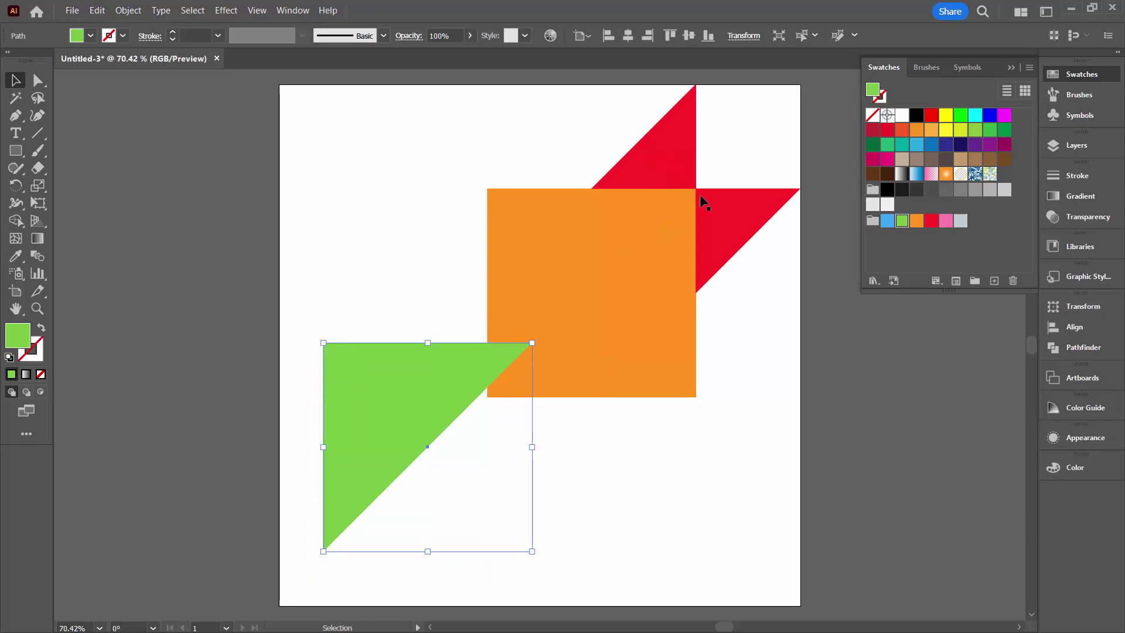
Duplicate the right red triangle onto the green triangle's top-left corner and select both shapes
{"action": "left_click", "coordinate": [730, 157]}
{"action": "left_click", "coordinate": [722, 207]}
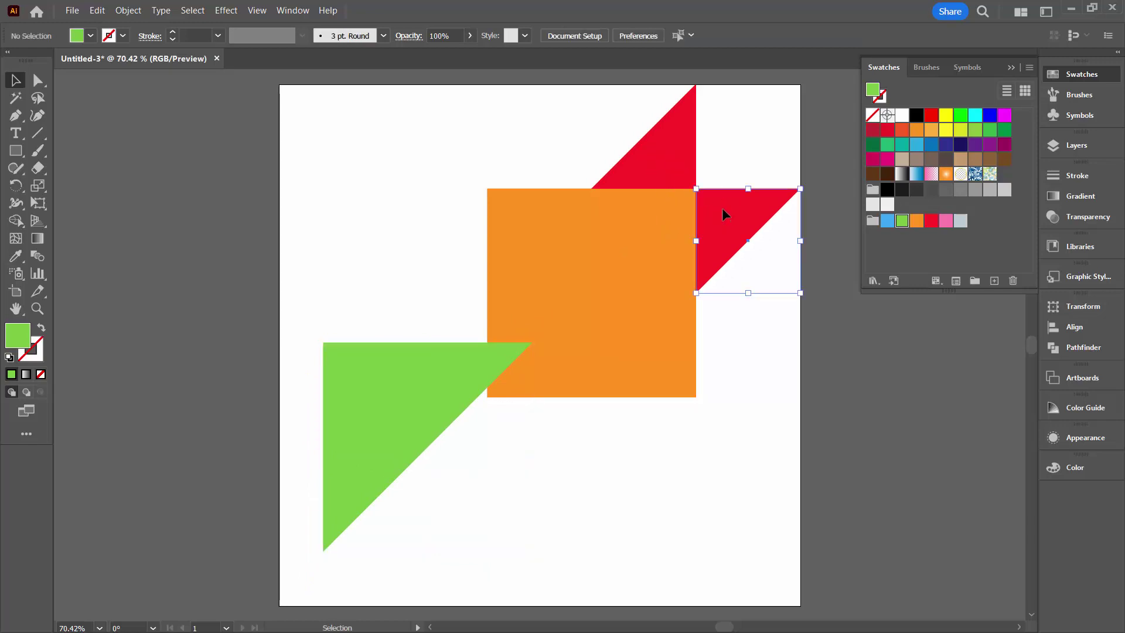
{"action": "left_click_drag", "start_coordinate": [724, 209], "coordinate": [355, 369]}
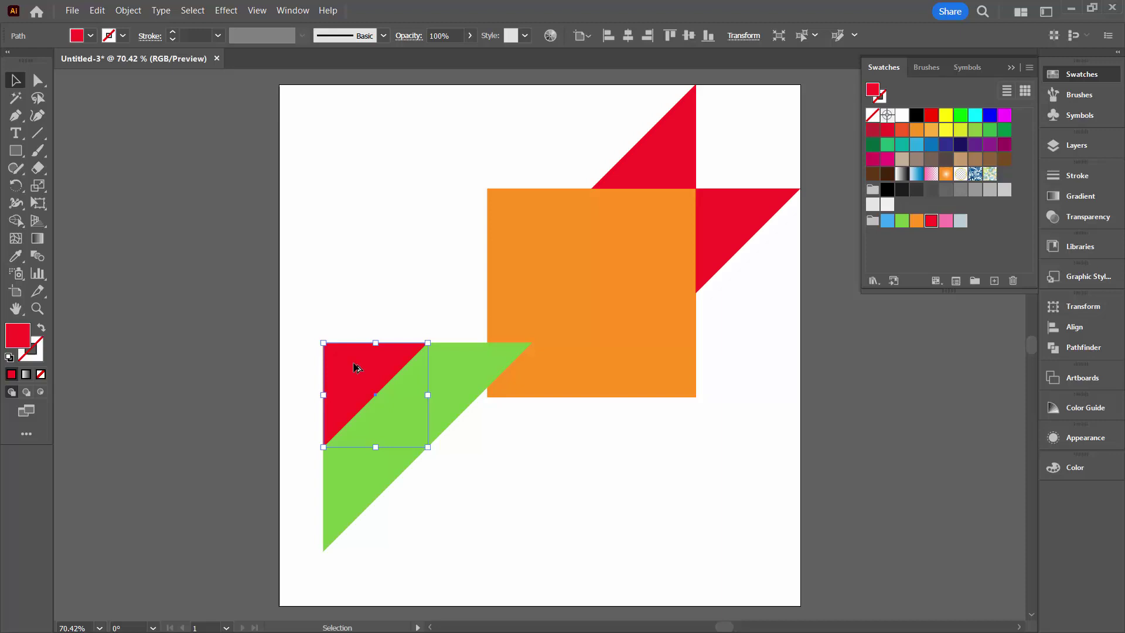
{"action": "left_click", "coordinate": [368, 292]}
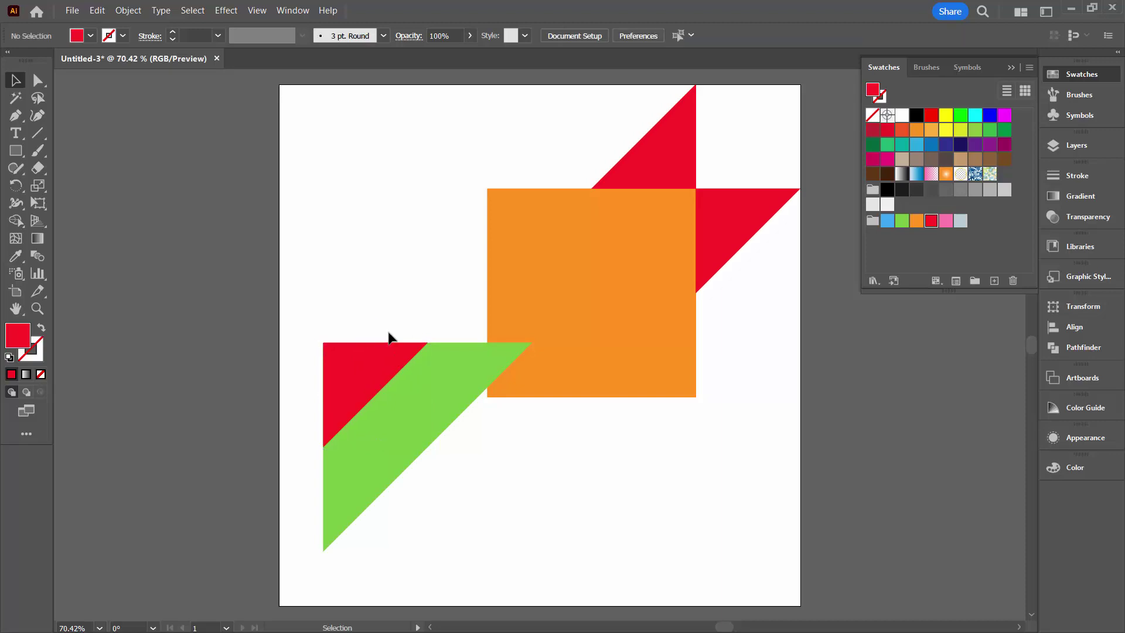
{"action": "left_click_drag", "start_coordinate": [389, 332], "coordinate": [426, 408]}
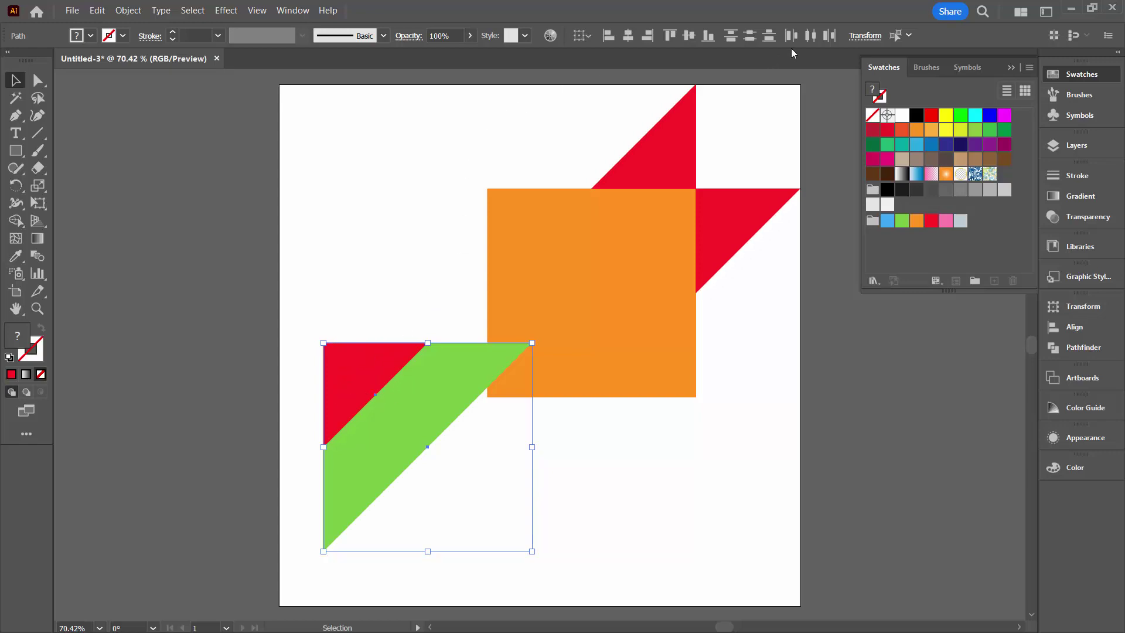
Align the red and green triangles by top and left edges to the red key object
{"action": "left_click", "coordinate": [1075, 327]}
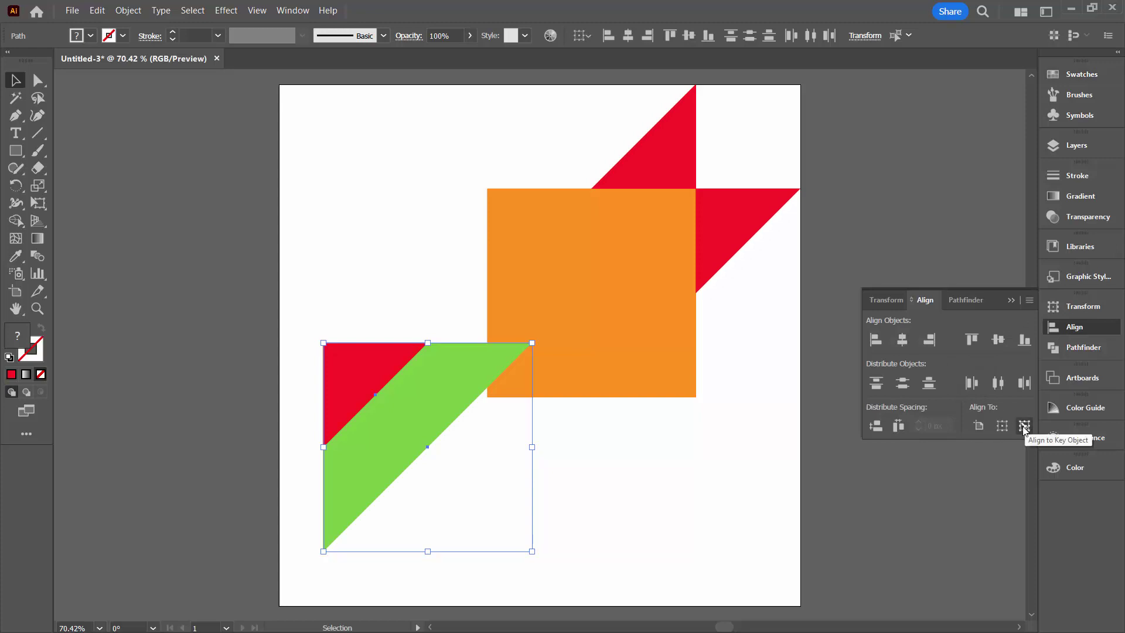
{"action": "left_click", "coordinate": [1025, 426]}
{"action": "left_click", "coordinate": [380, 386]}
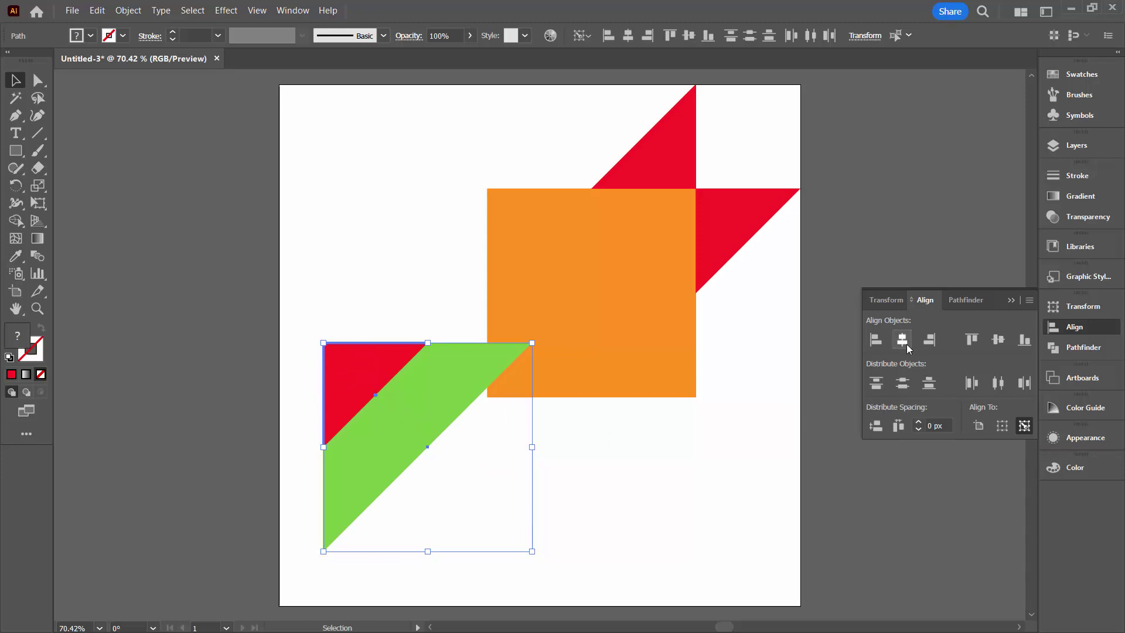
{"action": "left_click", "coordinate": [973, 340]}
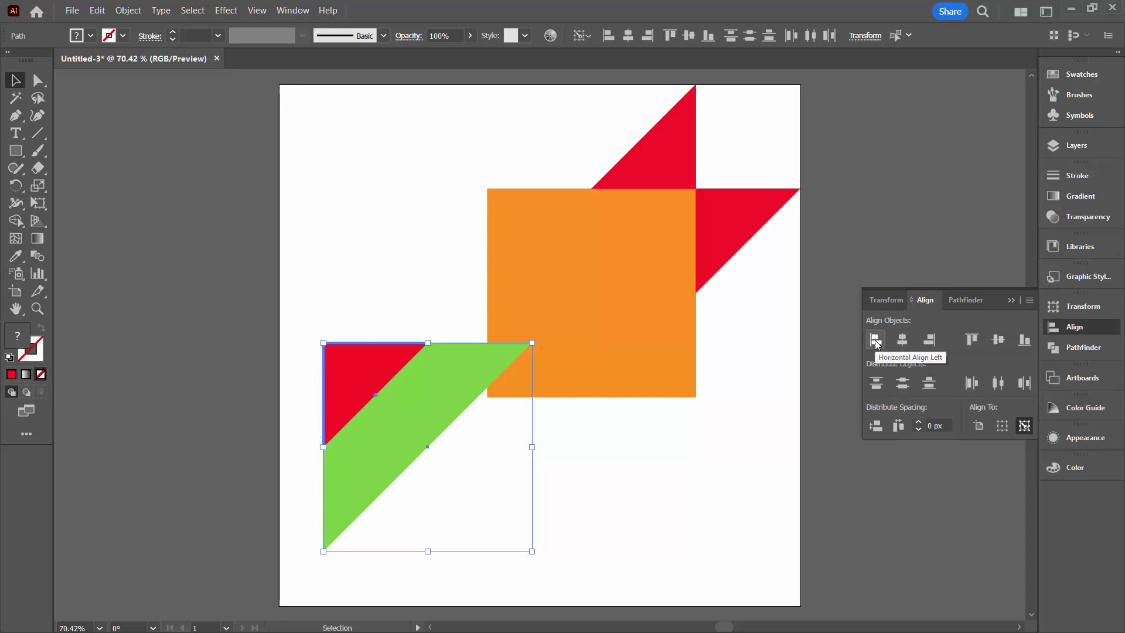
{"action": "left_click", "coordinate": [876, 343]}
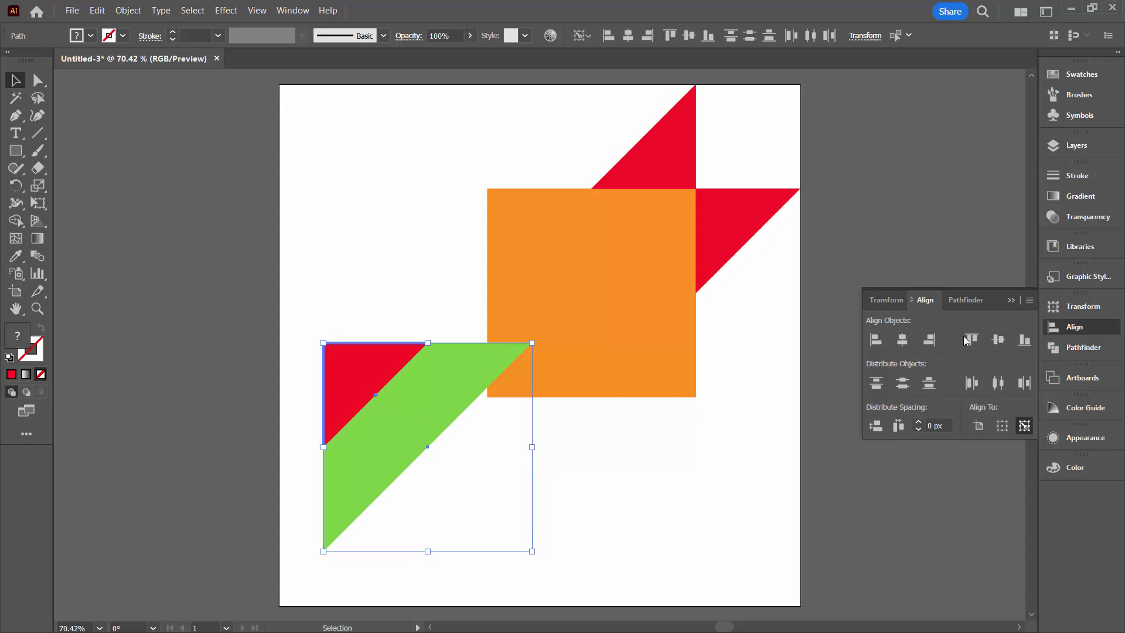
{"action": "left_click", "coordinate": [649, 512]}
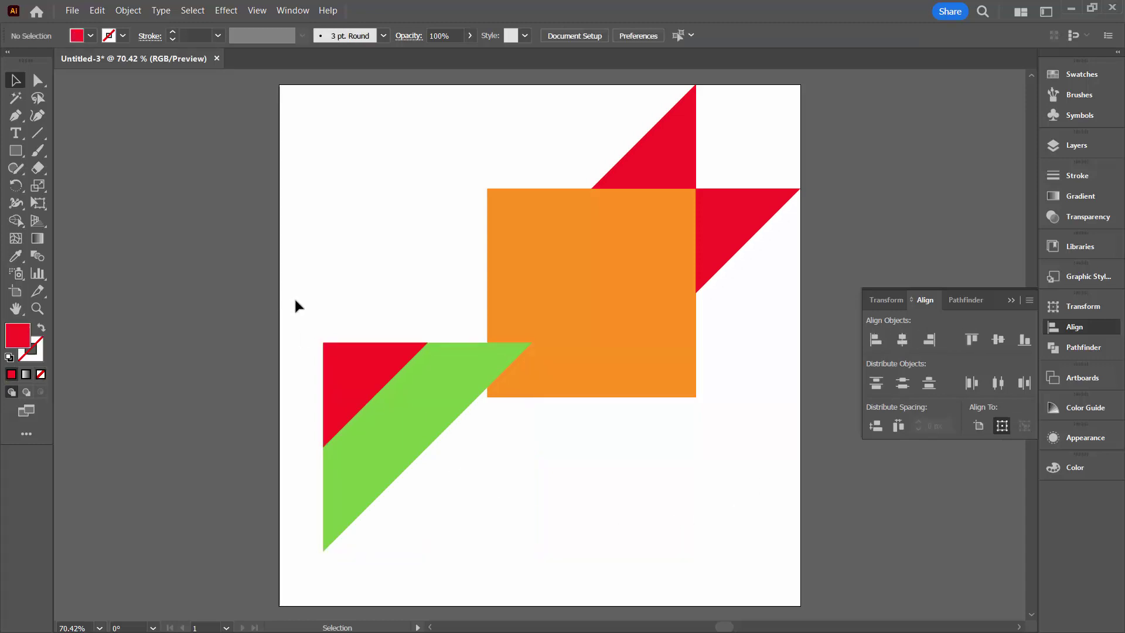
Subtract the red triangle from the green one with Pathfinder Minus Front
{"action": "left_click_drag", "start_coordinate": [313, 324], "coordinate": [410, 463]}
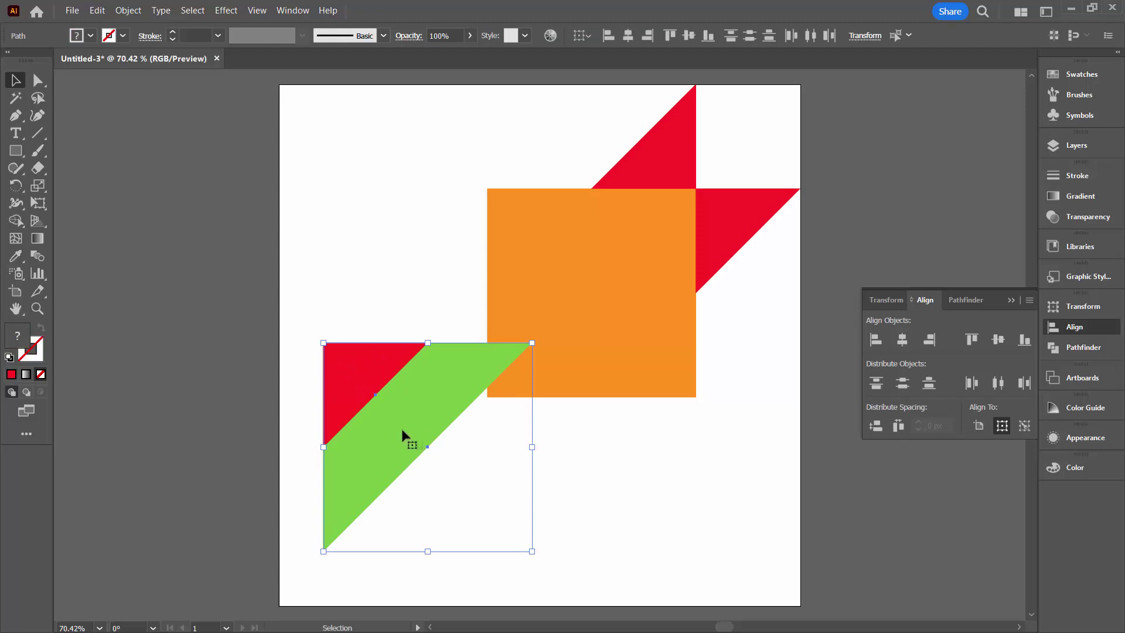
{"action": "left_click", "coordinate": [1054, 349]}
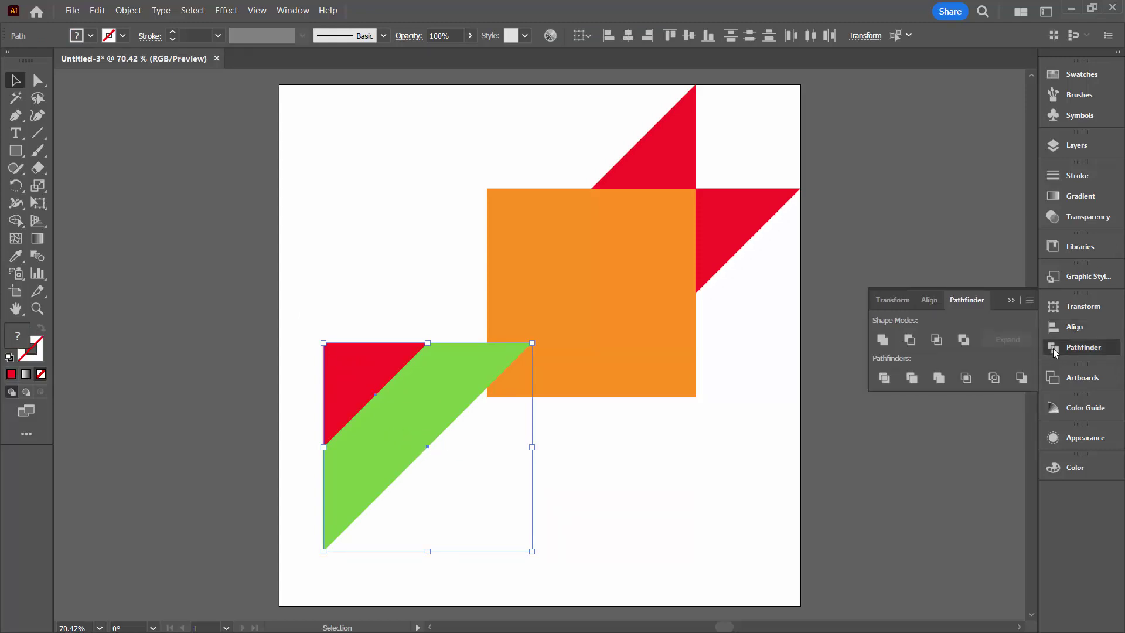
{"action": "left_click", "coordinate": [909, 340]}
{"action": "left_click", "coordinate": [620, 503]}
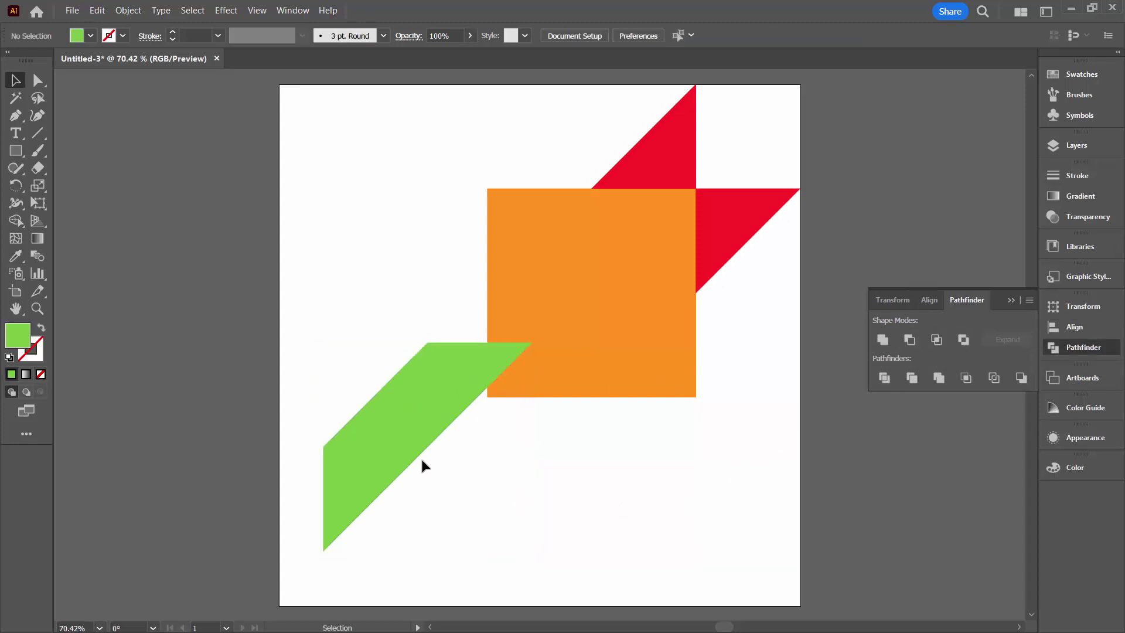
Move the green strip under the orange square and snap a 90°-rotated copy to its left side
{"action": "left_click_drag", "start_coordinate": [397, 426], "coordinate": [560, 478]}
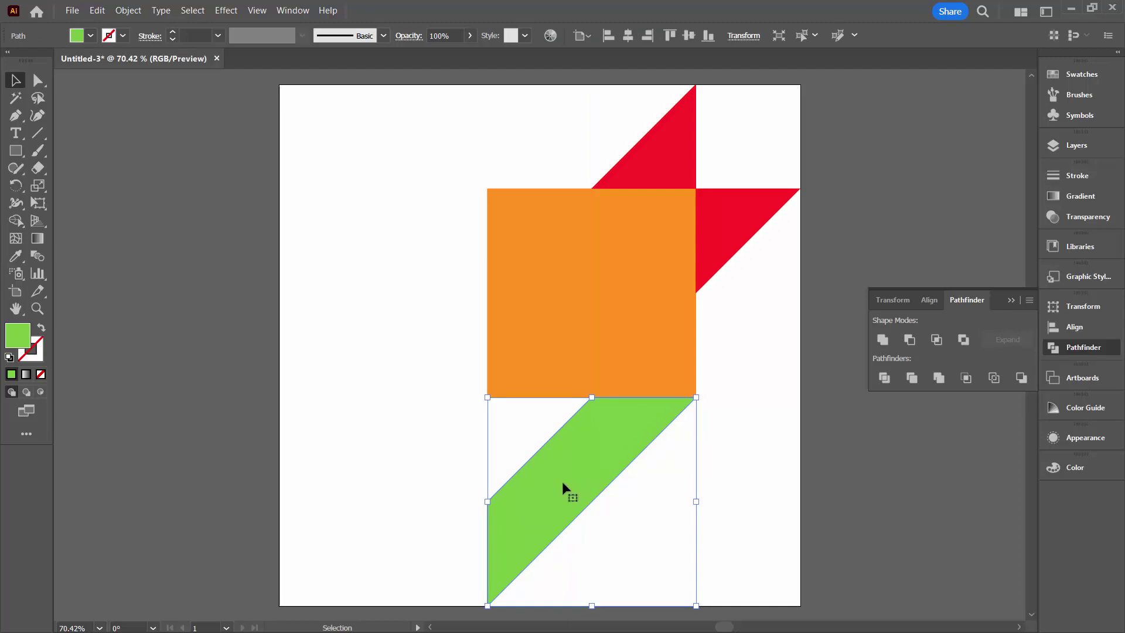
{"action": "left_click_drag", "start_coordinate": [561, 481], "coordinate": [366, 281]}
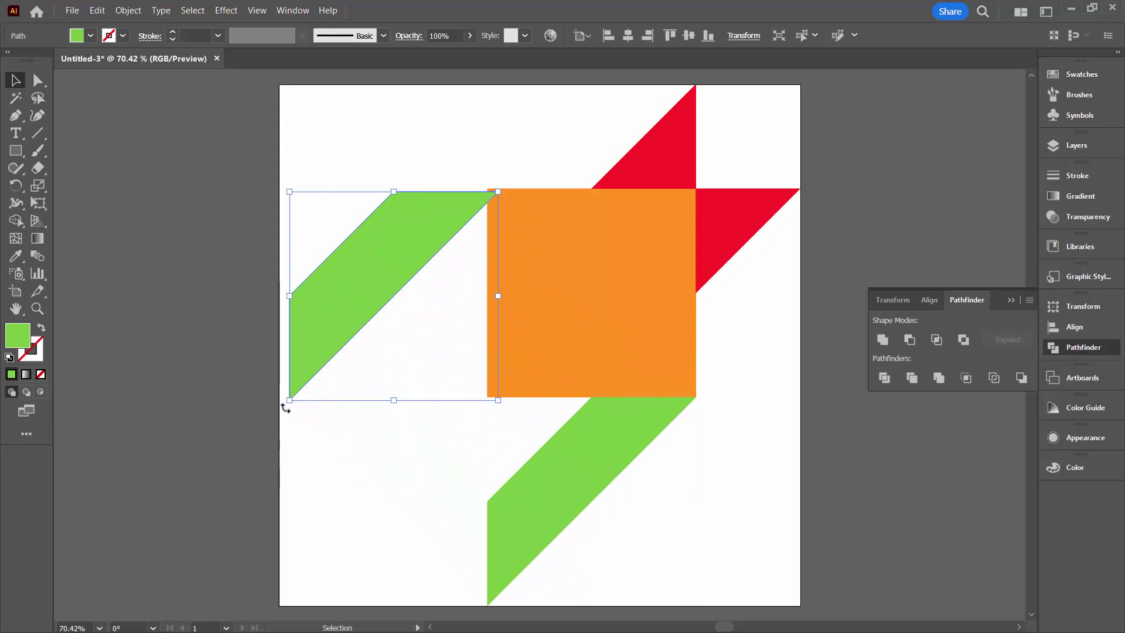
{"action": "left_click_drag", "start_coordinate": [284, 402], "coordinate": [491, 223]}
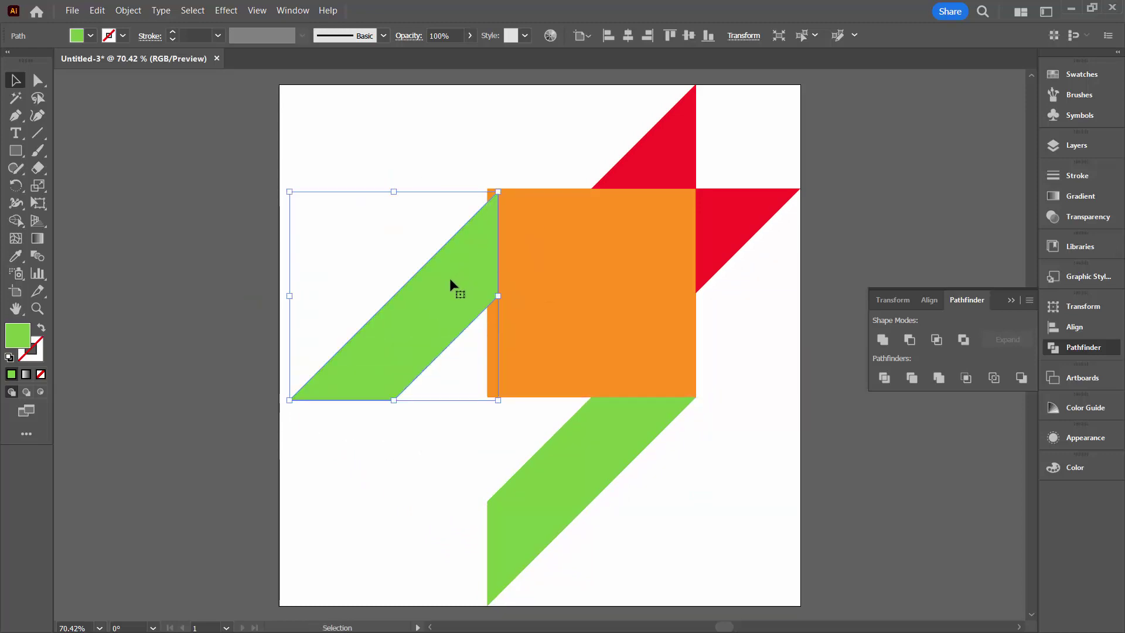
{"action": "left_click_drag", "start_coordinate": [450, 281], "coordinate": [439, 277]}
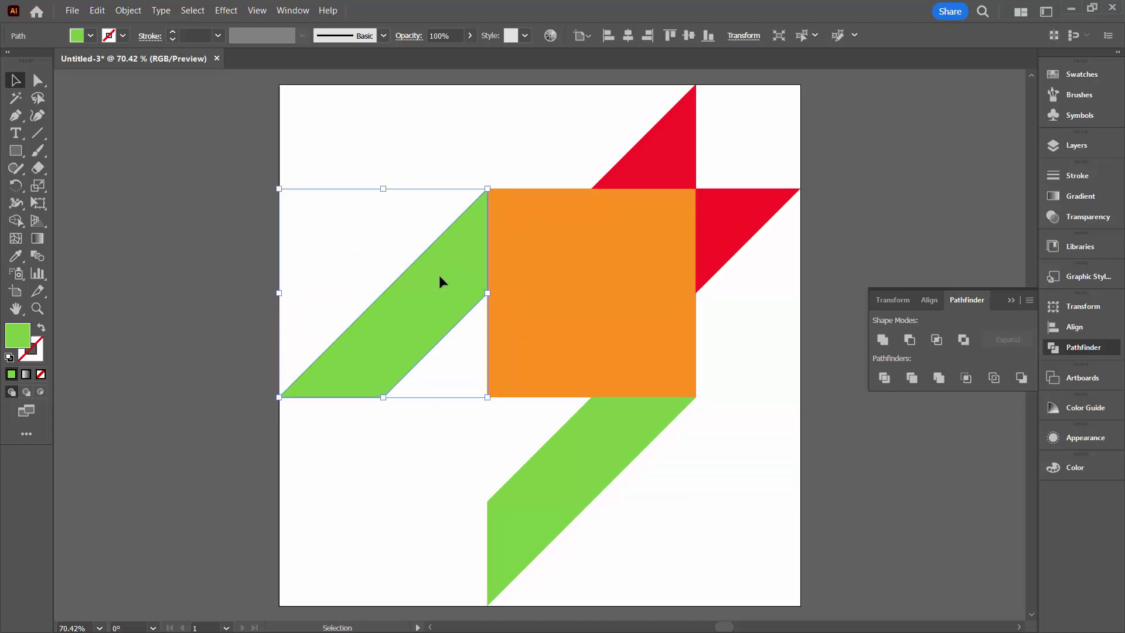
Recolor the left strip and right triangle blue and the top triangle green, then select all tile shapes
{"action": "left_click", "coordinate": [713, 543]}
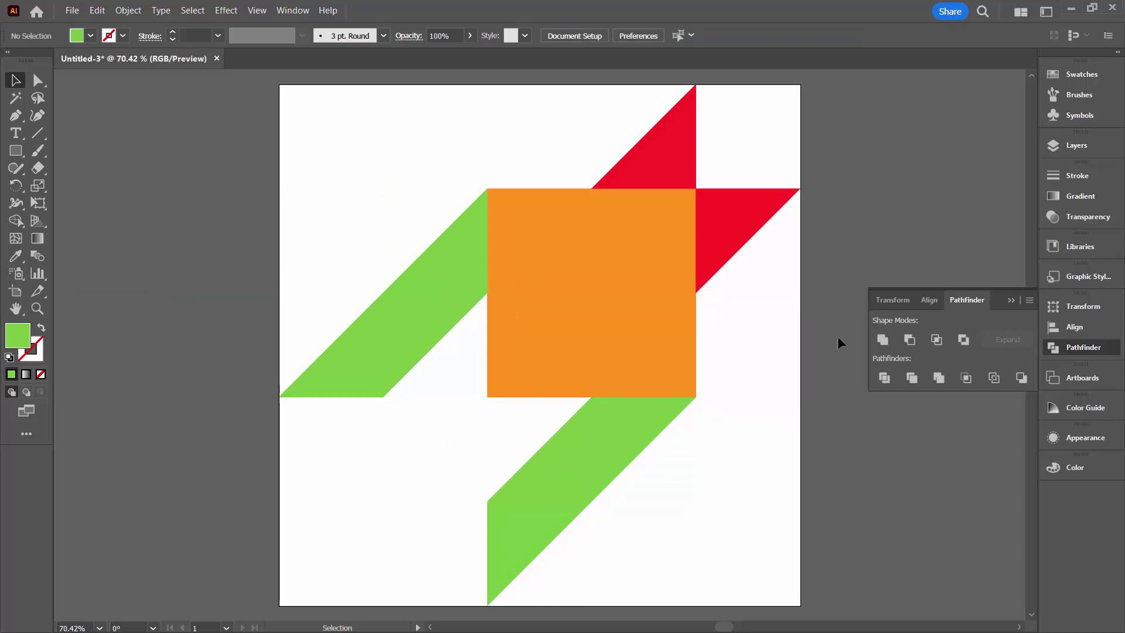
{"action": "left_click", "coordinate": [1065, 81]}
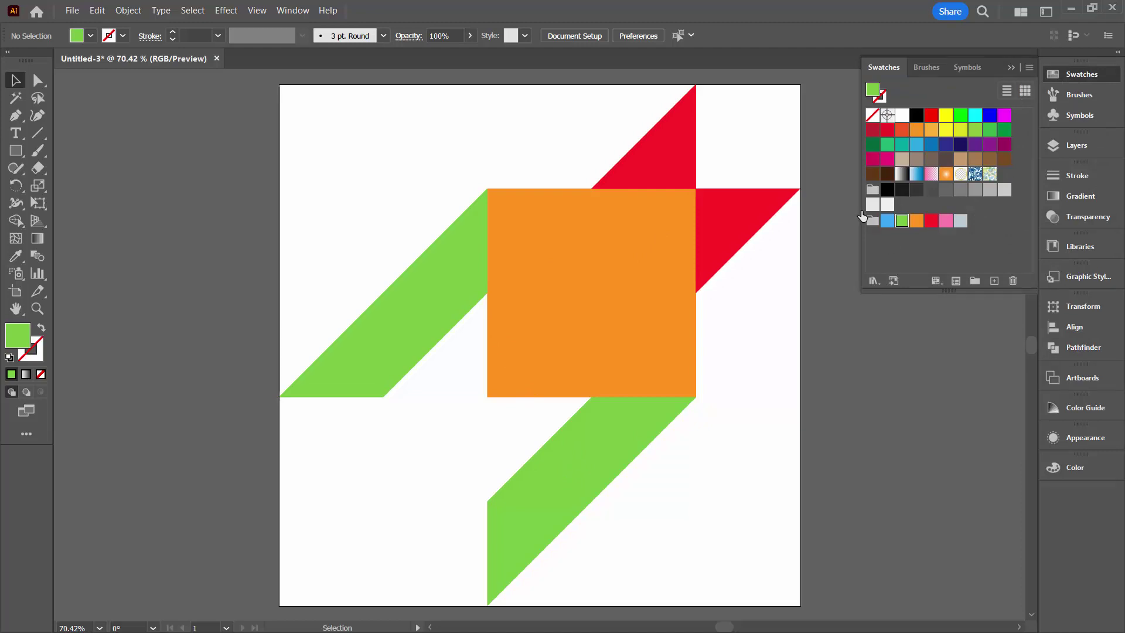
{"action": "left_click", "coordinate": [438, 303]}
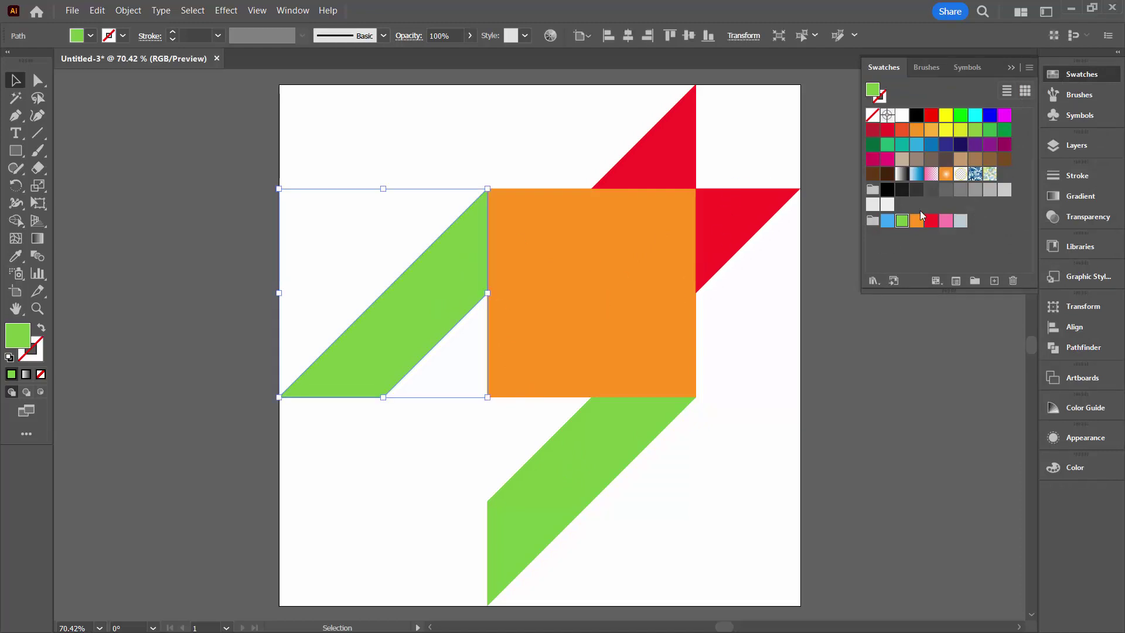
{"action": "left_click", "coordinate": [889, 221]}
{"action": "left_click", "coordinate": [744, 234]}
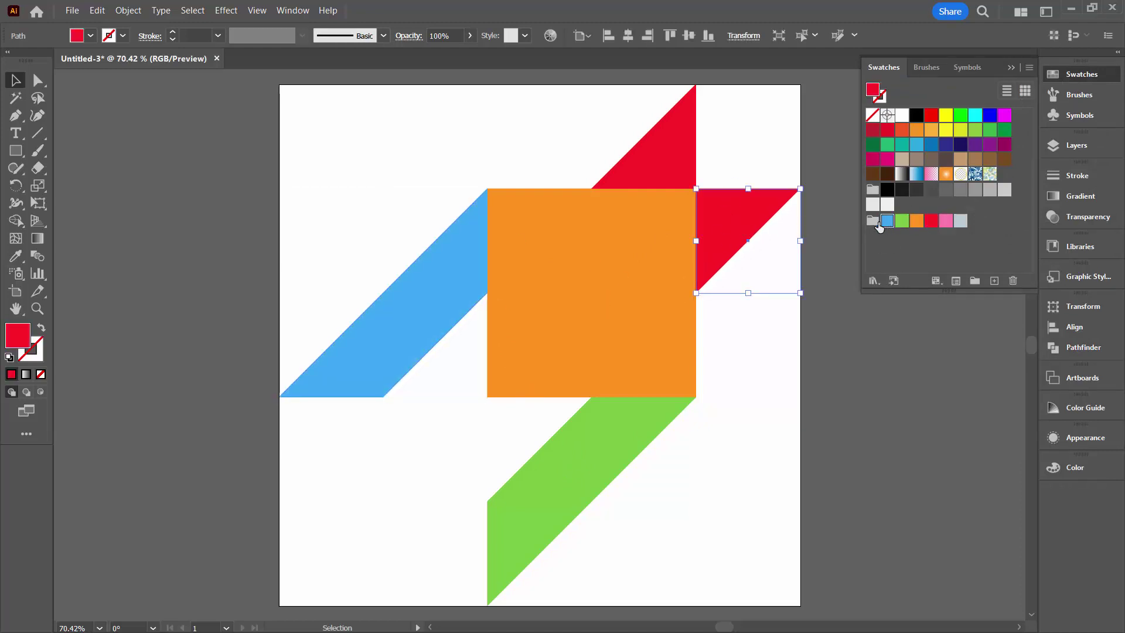
{"action": "left_click", "coordinate": [889, 221]}
{"action": "left_click", "coordinate": [673, 149]}
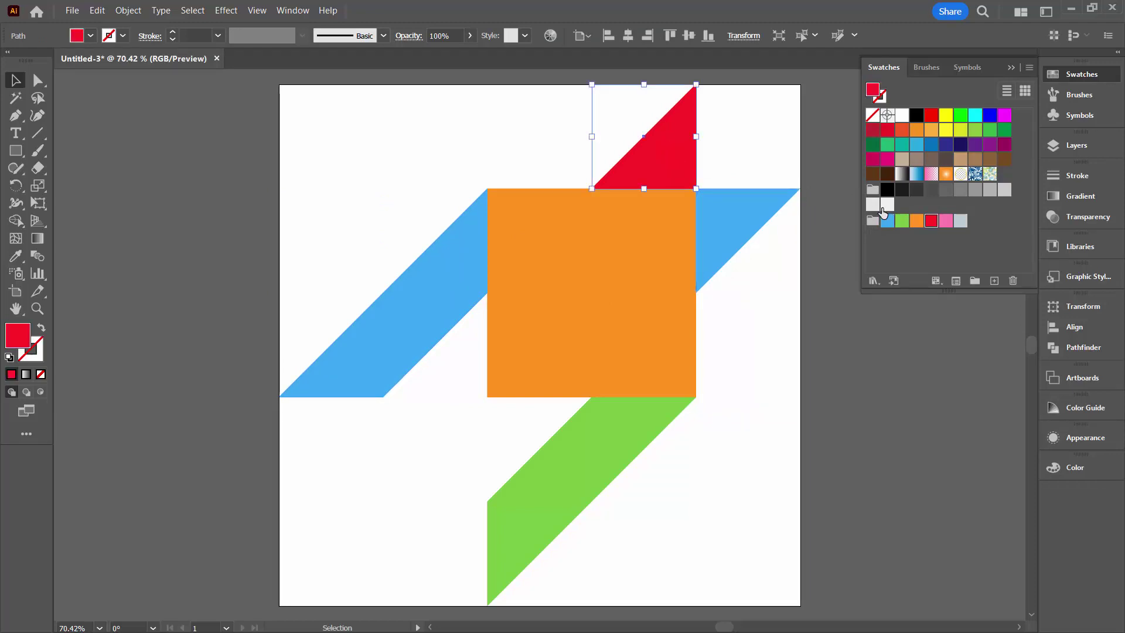
{"action": "left_click", "coordinate": [902, 220]}
{"action": "left_click", "coordinate": [774, 409]}
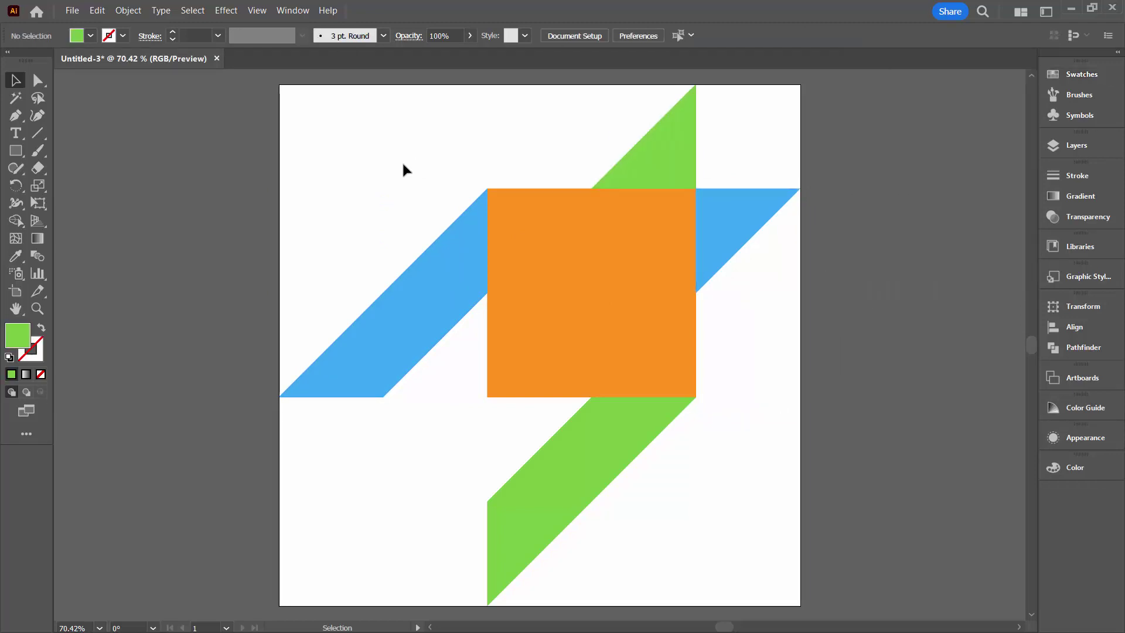
{"action": "left_click_drag", "start_coordinate": [389, 176], "coordinate": [731, 488]}
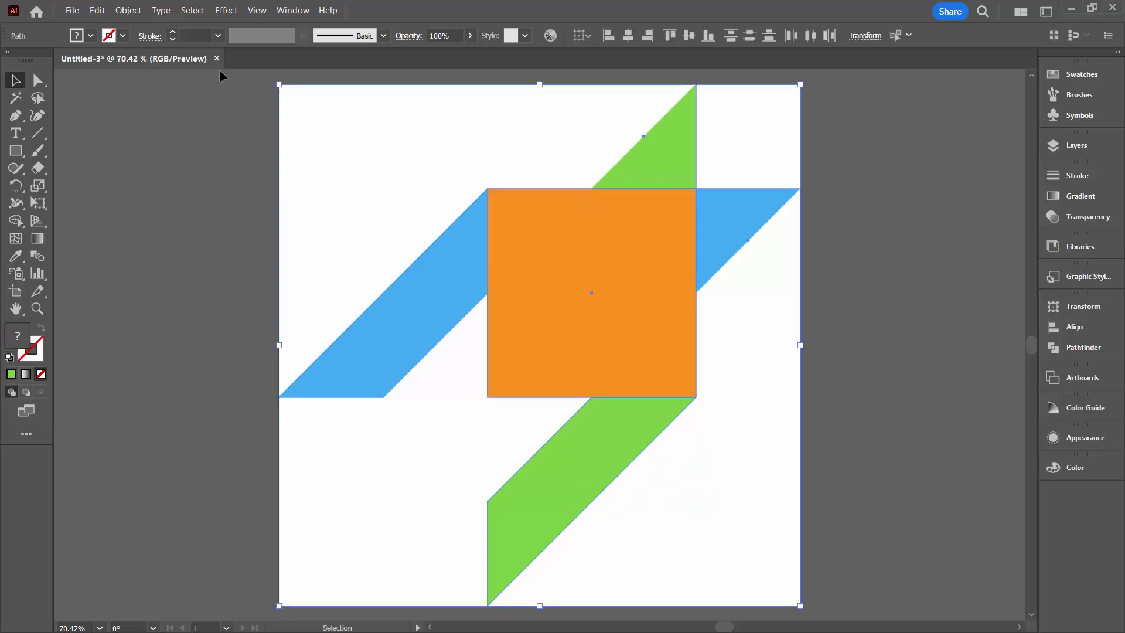
{"action": "left_click", "coordinate": [864, 35]}
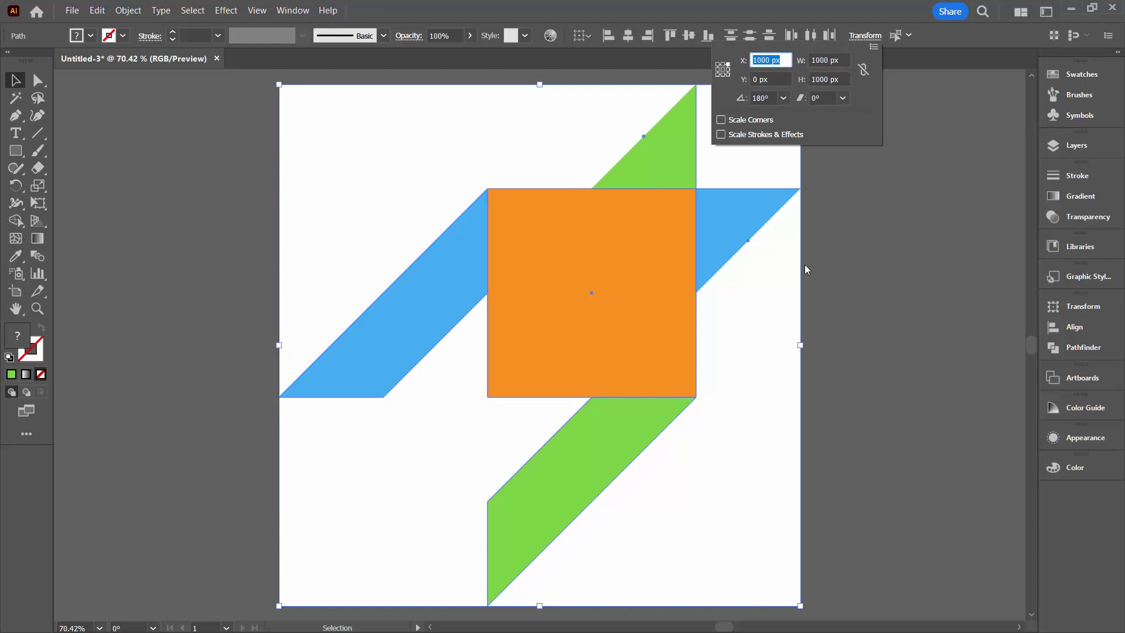
{"action": "left_click", "coordinate": [191, 293]}
{"action": "left_click", "coordinate": [970, 344]}
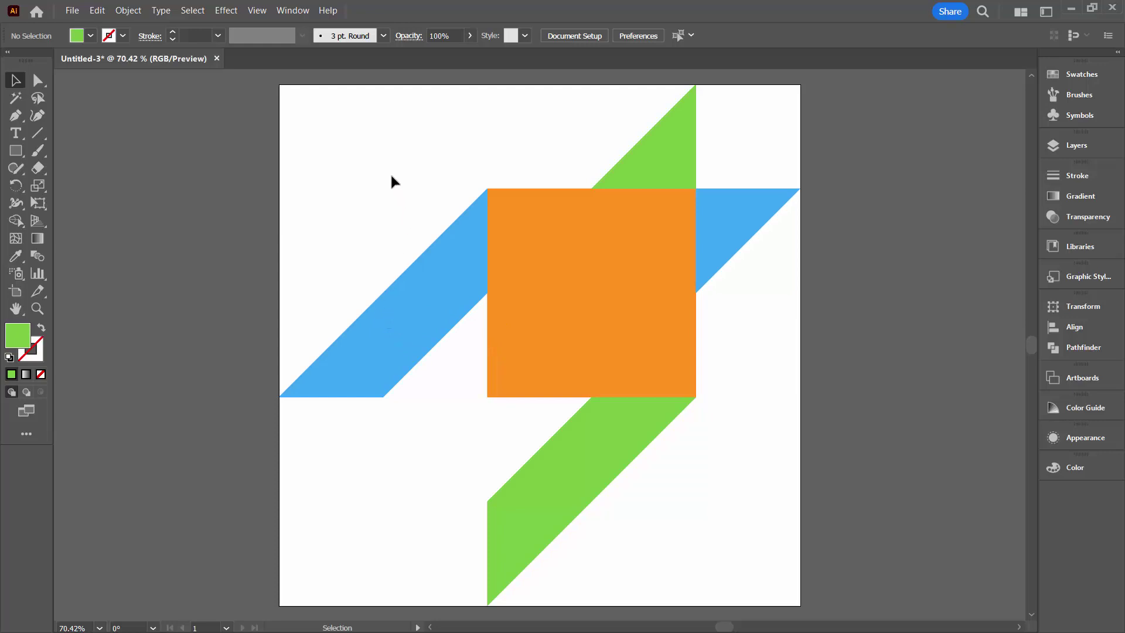
{"action": "left_click_drag", "start_coordinate": [414, 173], "coordinate": [726, 479]}
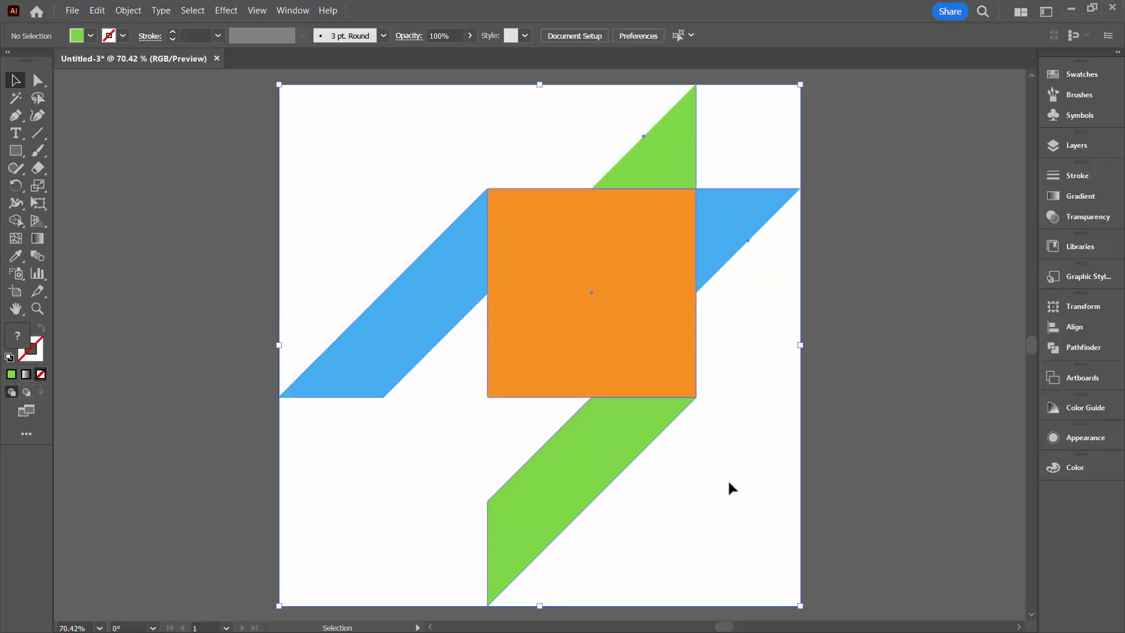
Group the tile shapes and turn the group into a new pattern swatch
{"action": "left_click", "coordinate": [119, 8]}
{"action": "left_click", "coordinate": [135, 82]}
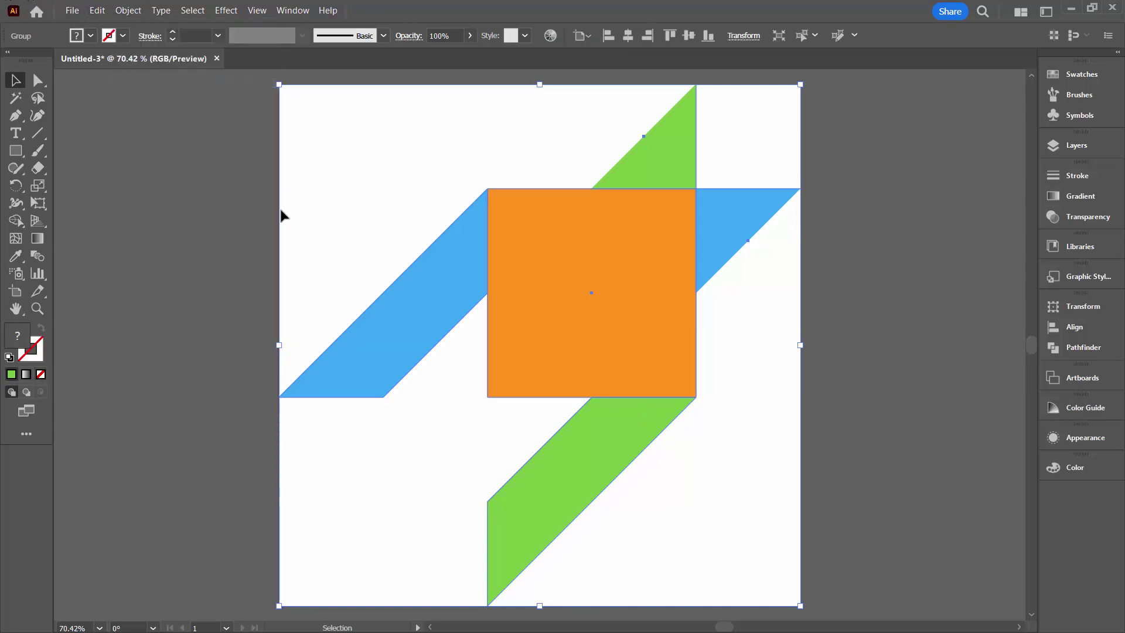
{"action": "left_click", "coordinate": [116, 12]}
{"action": "mouse_move", "coordinate": [199, 340]}
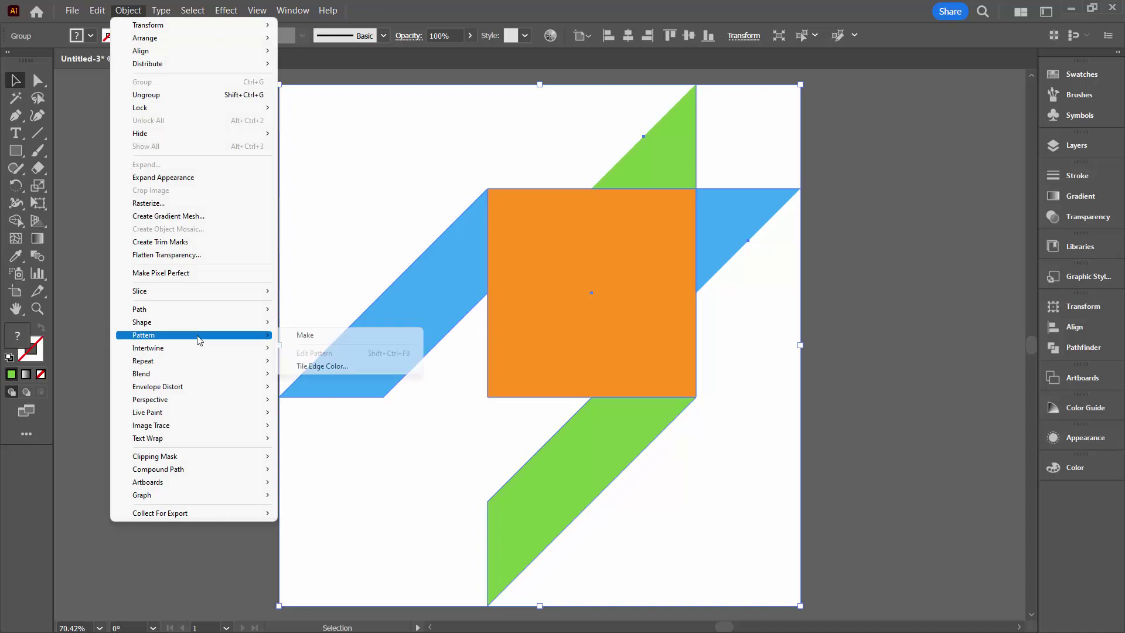
{"action": "left_click", "coordinate": [307, 336]}
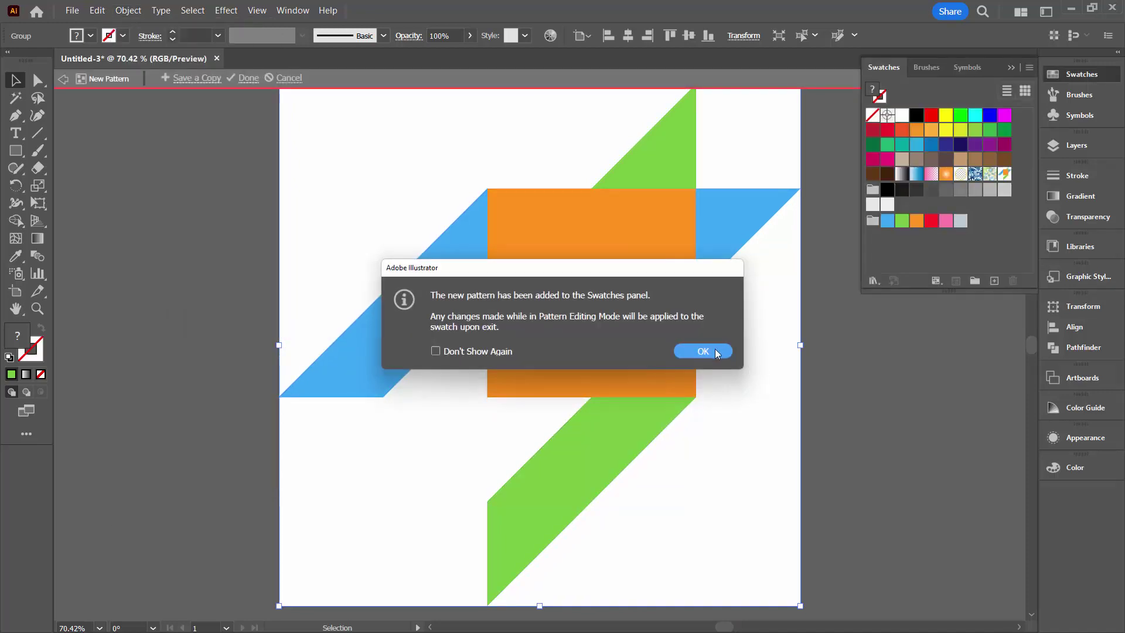
{"action": "left_click", "coordinate": [715, 351]}
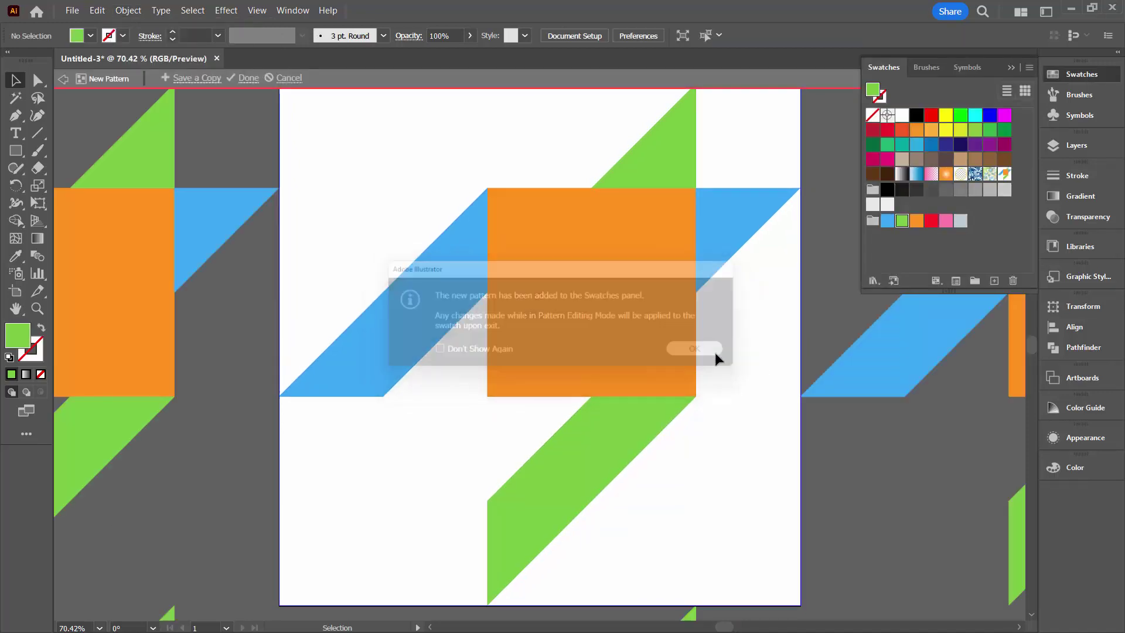
Zoom out to 25% and preview the pattern as 9 x 9 copies with artboards hidden
{"action": "left_click", "coordinate": [37, 309]}
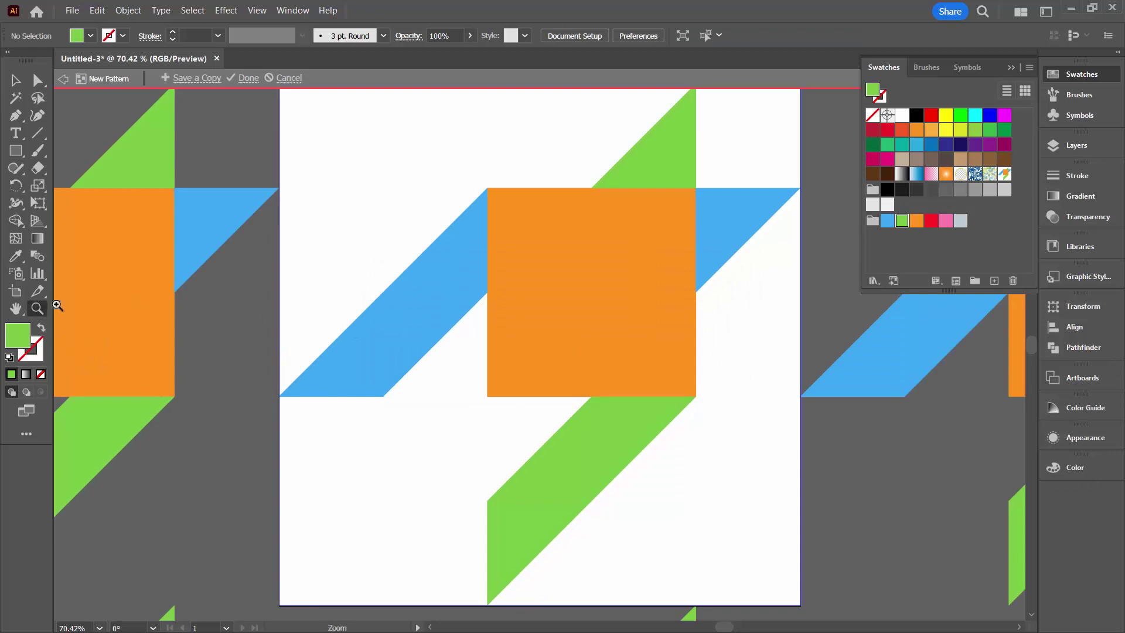
{"action": "left_click", "coordinate": [686, 354], "text": "alt"}
{"action": "left_click", "coordinate": [585, 351], "text": "alt"}
{"action": "left_click", "coordinate": [538, 350], "text": "alt"}
{"action": "left_click", "coordinate": [538, 350], "text": "alt"}
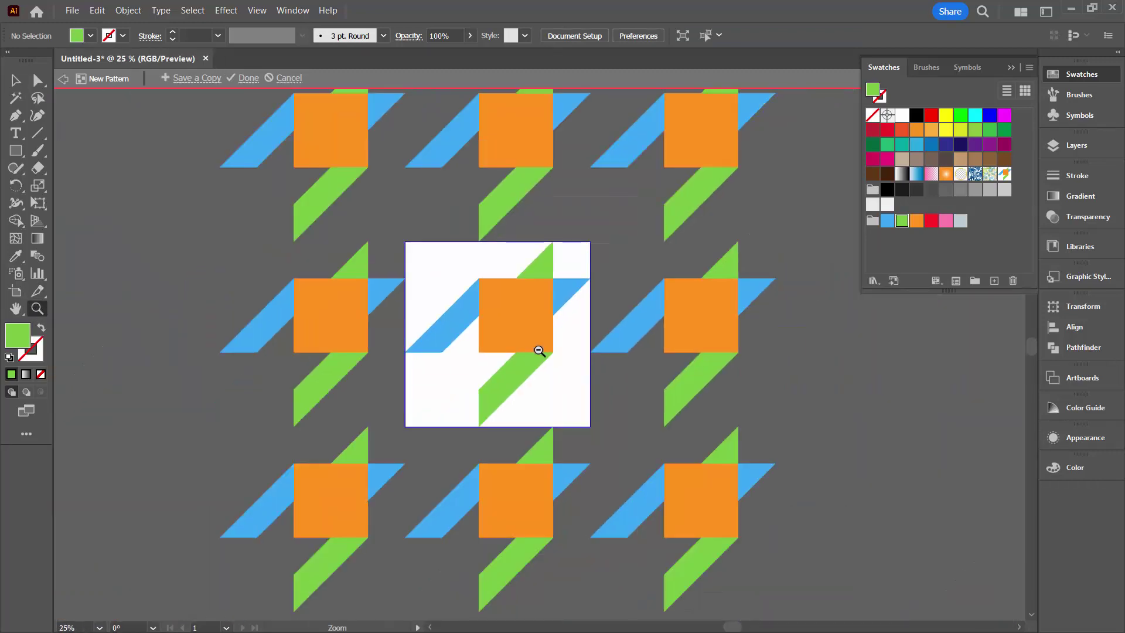
{"action": "left_click_drag", "start_coordinate": [514, 327], "coordinate": [556, 349]}
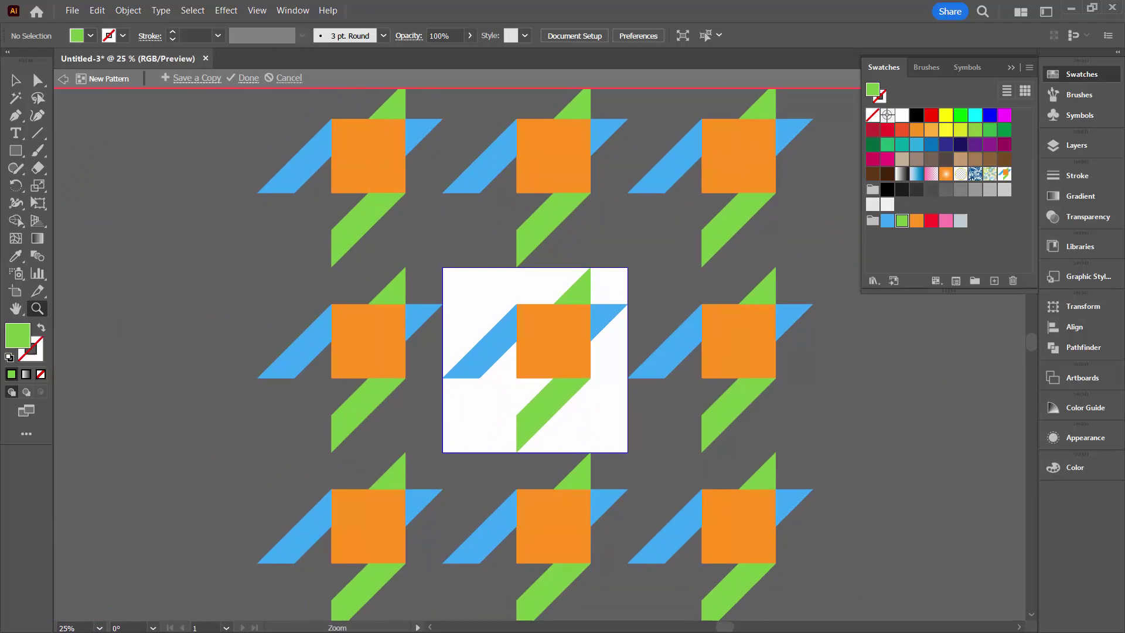
{"action": "left_click_drag", "start_coordinate": [440, 292], "coordinate": [103, 171]}
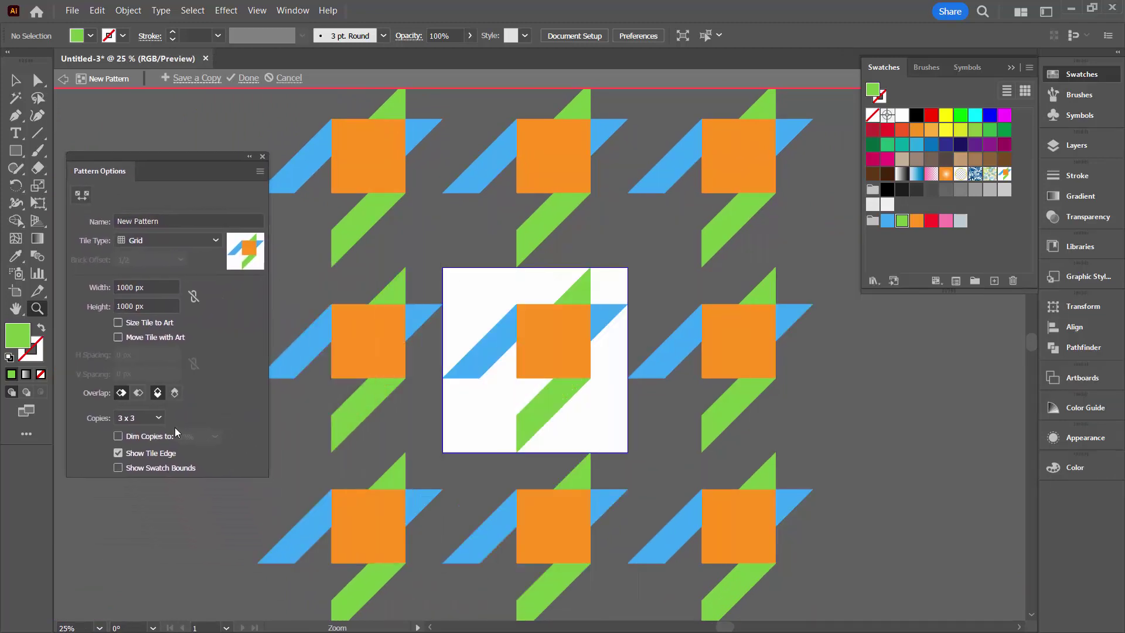
{"action": "left_click", "coordinate": [139, 418]}
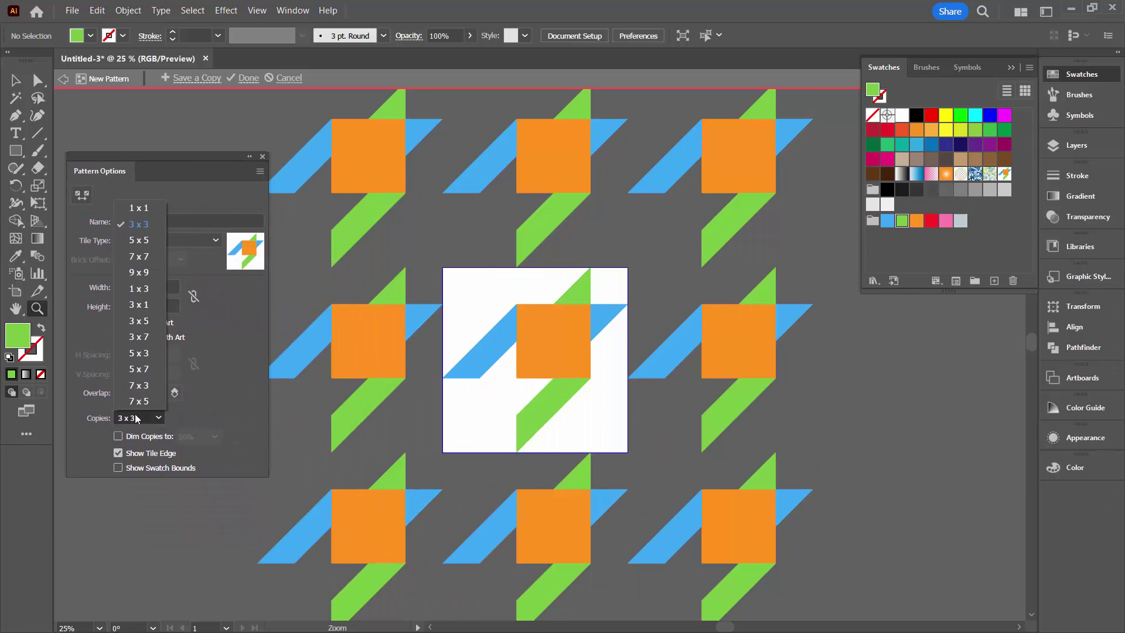
{"action": "left_click", "coordinate": [139, 272]}
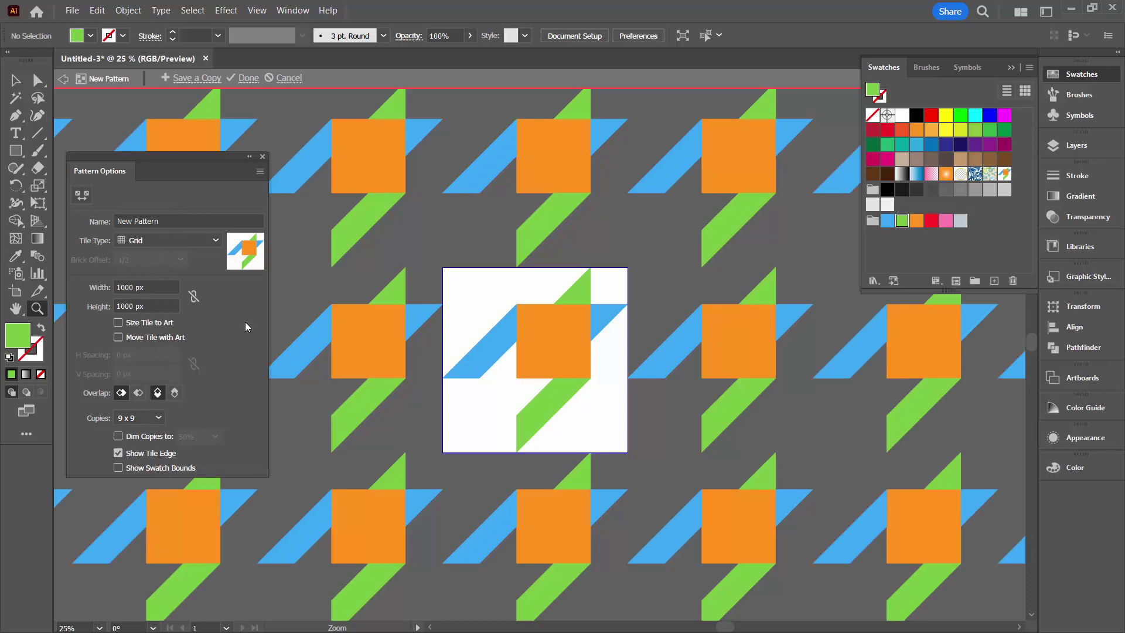
{"action": "left_click", "coordinate": [257, 11]}
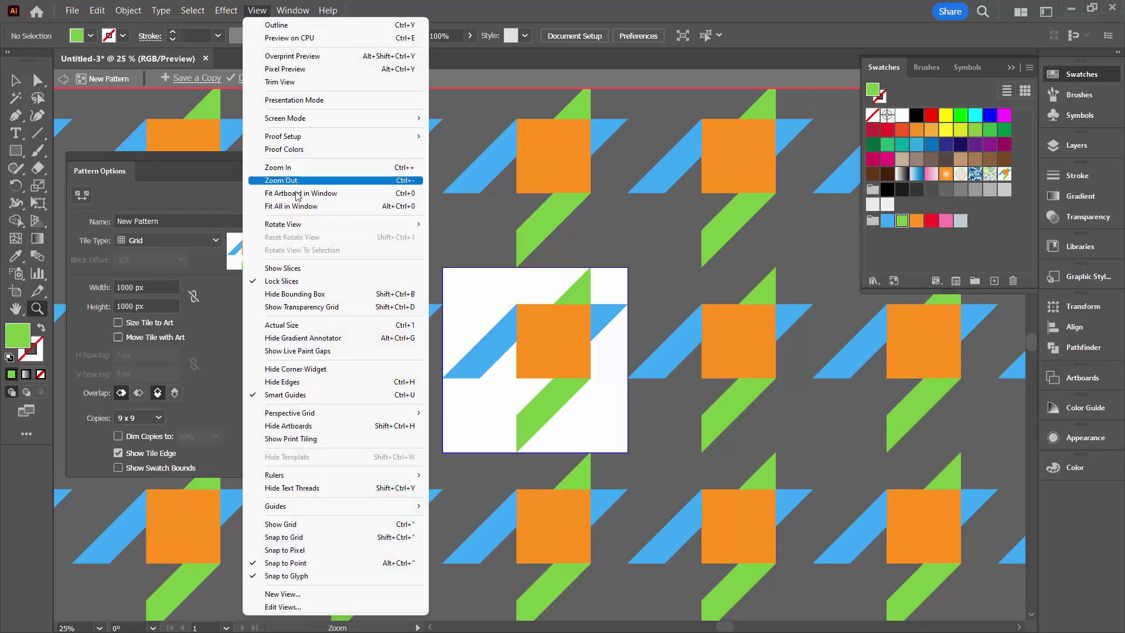
{"action": "left_click", "coordinate": [291, 428]}
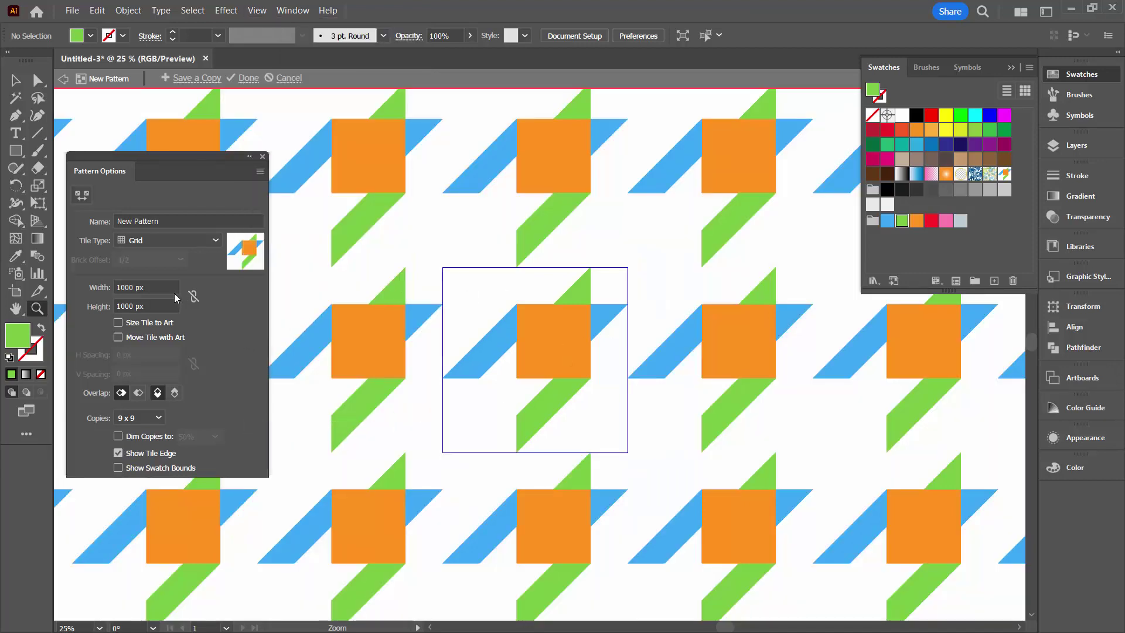
Resize the pattern tile to 800 × 800 px and exit pattern editing with Done
{"action": "left_click", "coordinate": [167, 286]}
{"action": "scroll", "coordinate": [167, 287], "scroll_direction": "down", "scroll_amount": 8}
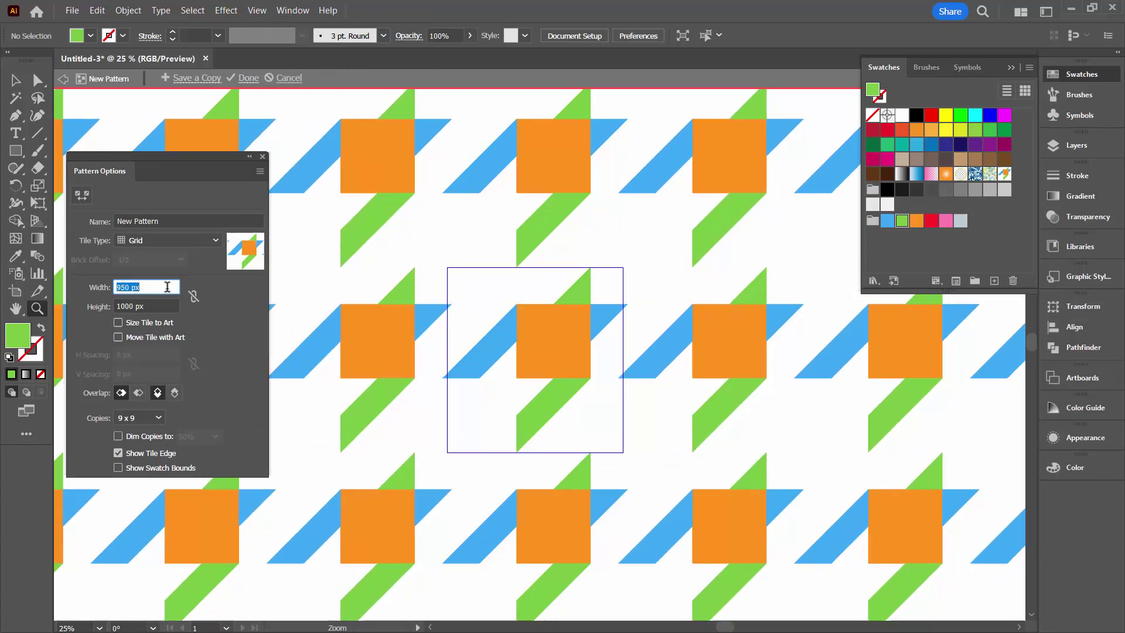
{"action": "scroll", "coordinate": [167, 287], "scroll_direction": "down", "scroll_amount": 11}
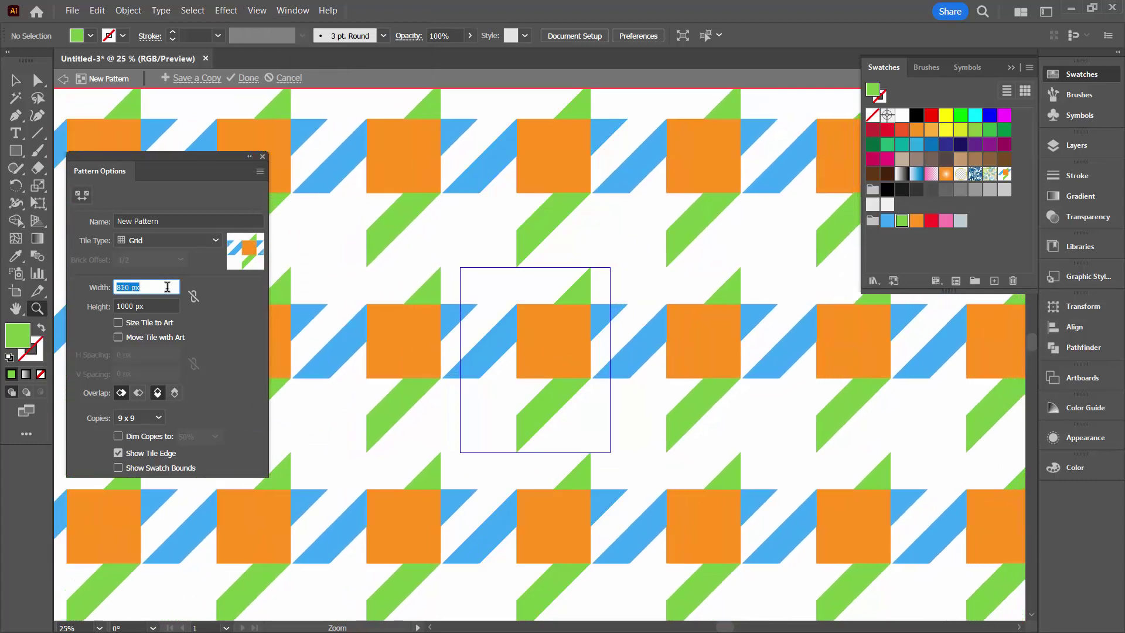
{"action": "scroll", "coordinate": [167, 287], "scroll_direction": "down", "scroll_amount": 1}
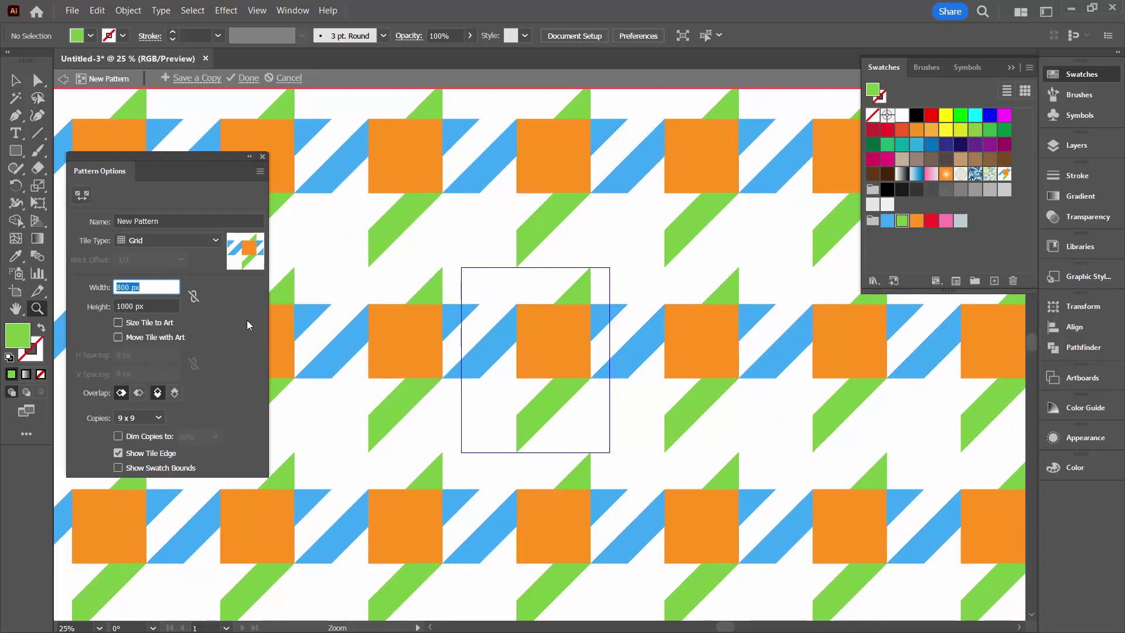
{"action": "left_click", "coordinate": [120, 306]}
{"action": "key", "text": "shift+Down"}
{"action": "key", "text": "shift+Down"}
{"action": "key", "text": "shift+Down"}
{"action": "key", "text": "shift+Down"}
{"action": "key", "text": "shift+Down"}
{"action": "key", "text": "shift+Down"}
{"action": "key", "text": "shift+Down"}
{"action": "key", "text": "shift+Down"}
{"action": "key", "text": "shift+Down"}
{"action": "key", "text": "shift+Down"}
{"action": "key", "text": "shift+Down"}
{"action": "key", "text": "shift+Down"}
{"action": "key", "text": "shift+Down"}
{"action": "key", "text": "shift+Down"}
{"action": "key", "text": "shift+Down"}
{"action": "key", "text": "shift+Down"}
{"action": "key", "text": "shift+Down"}
{"action": "key", "text": "shift+Down"}
{"action": "key", "text": "shift+Down"}
{"action": "key", "text": "shift+Down"}
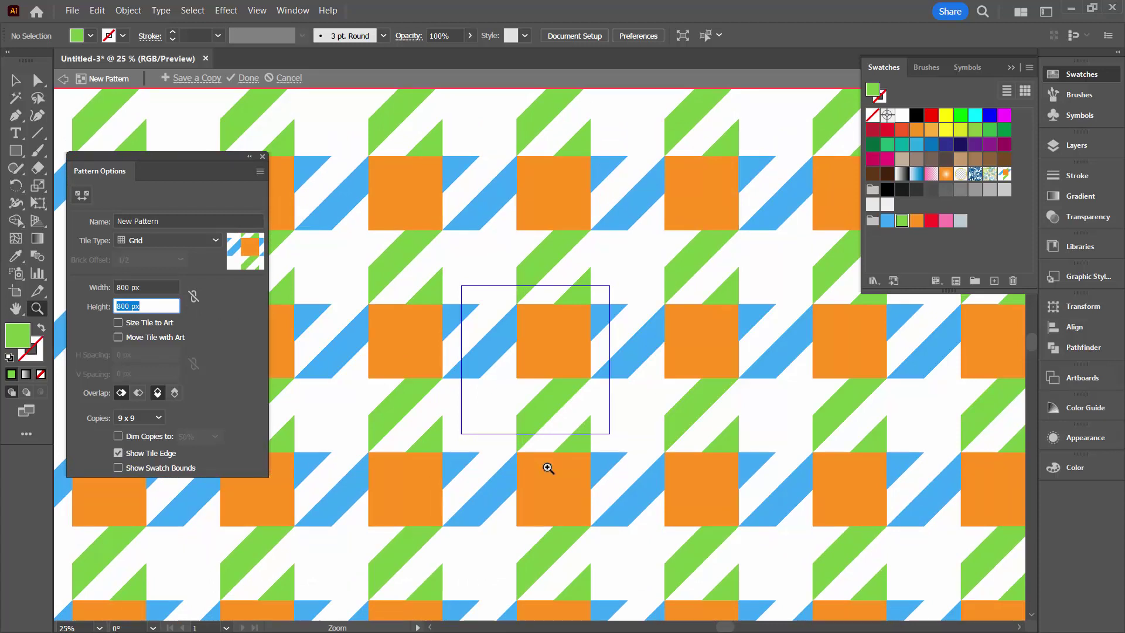
{"action": "left_click", "coordinate": [246, 78]}
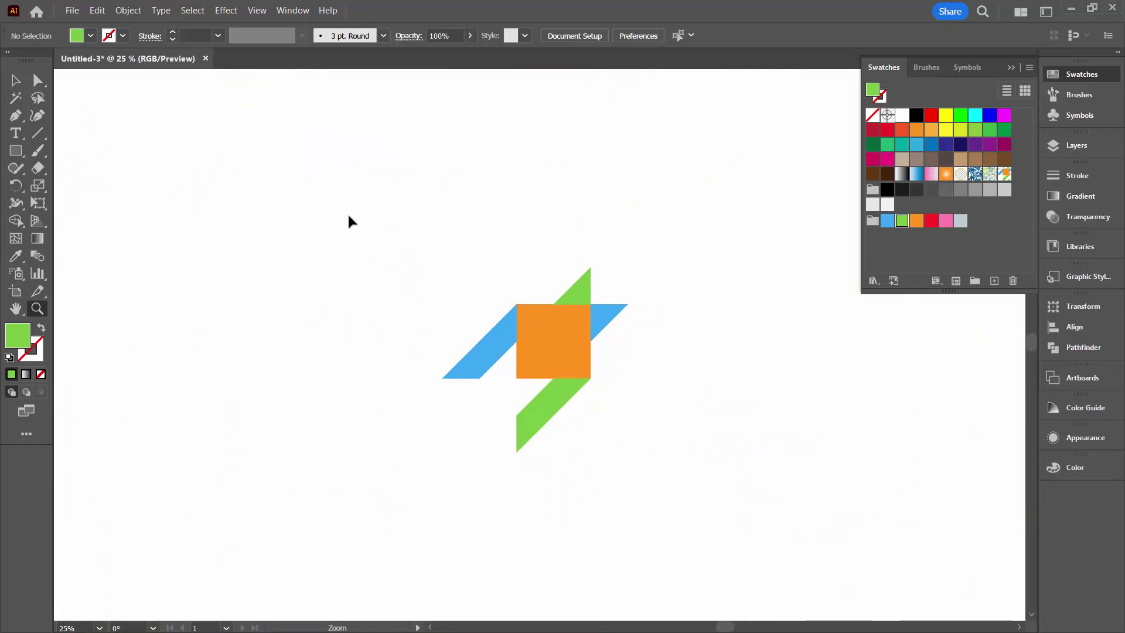
Select the whole tile artwork group and move it to the upper left of the canvas
{"action": "key", "text": "v"}
{"action": "left_click_drag", "start_coordinate": [386, 246], "coordinate": [666, 454]}
{"action": "left_click_drag", "start_coordinate": [576, 364], "coordinate": [207, 253]}
Draw a large rectangle across the canvas and fill it with the orange, blue and green pattern swatch
{"action": "left_click", "coordinate": [16, 151]}
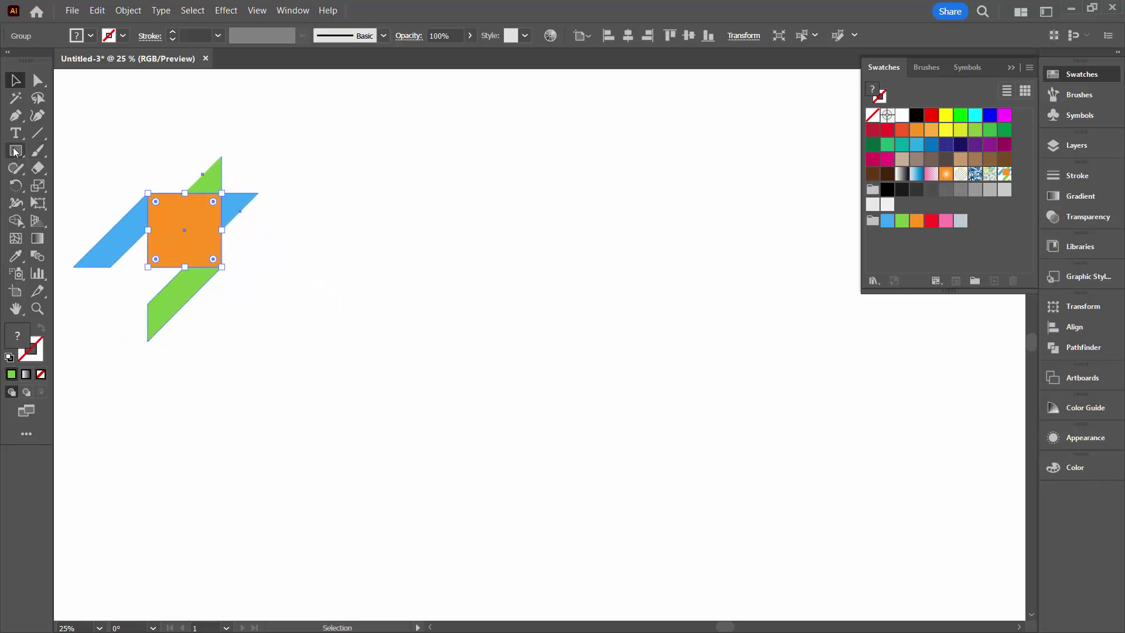
{"action": "mouse_move", "coordinate": [294, 128]}
{"action": "left_mouse_down"}
{"action": "mouse_move", "coordinate": [828, 563]}
{"action": "mouse_move", "coordinate": [835, 504]}
{"action": "left_mouse_up"}
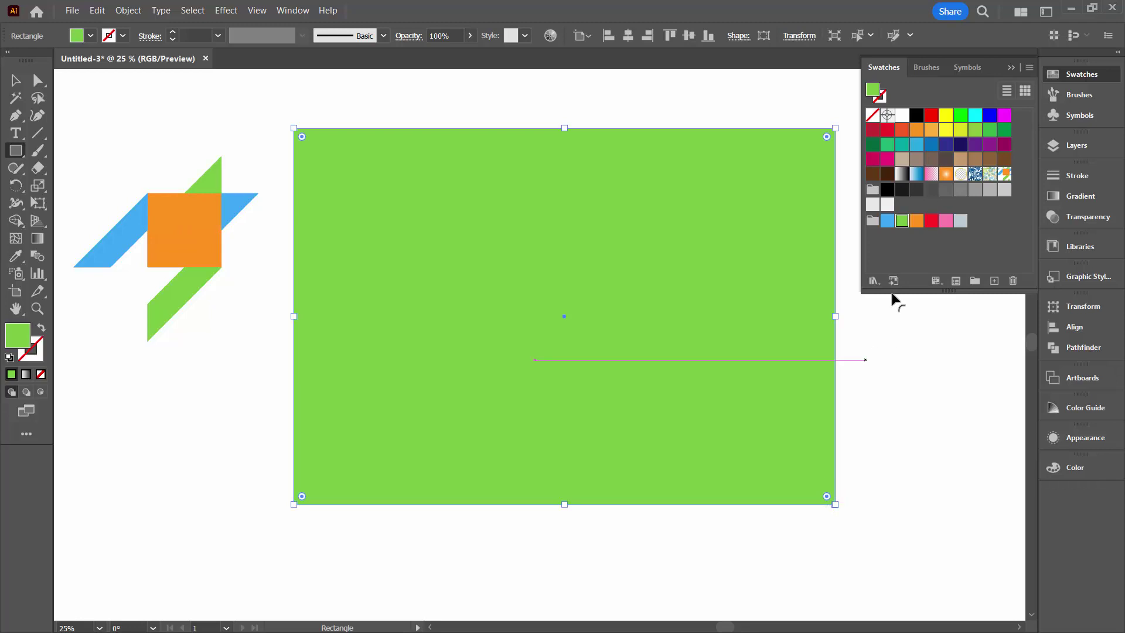
{"action": "left_click", "coordinate": [1005, 174]}
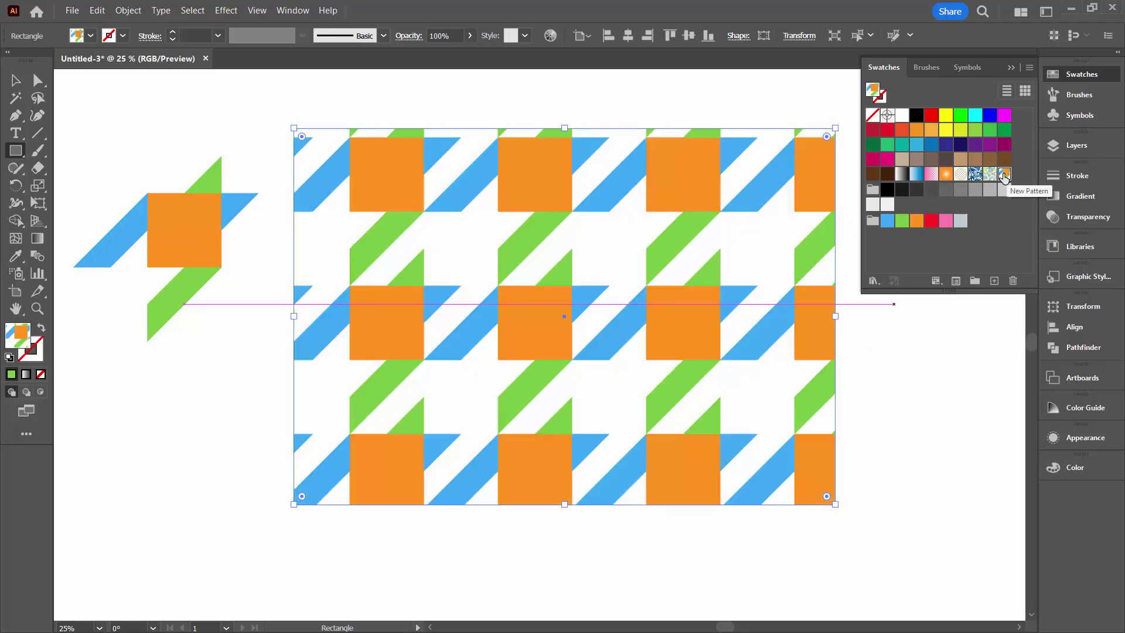
Scale only the rectangle's pattern to 50% uniform, with Transform Objects turned off
{"action": "left_click", "coordinate": [124, 11]}
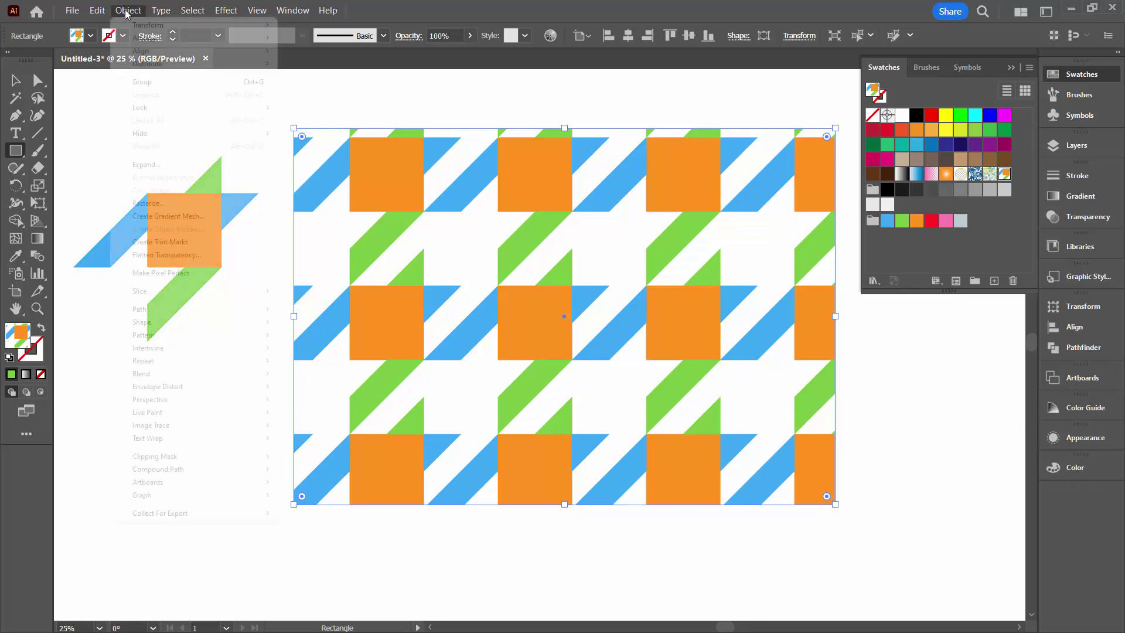
{"action": "mouse_move", "coordinate": [136, 26]}
{"action": "left_click", "coordinate": [299, 85]}
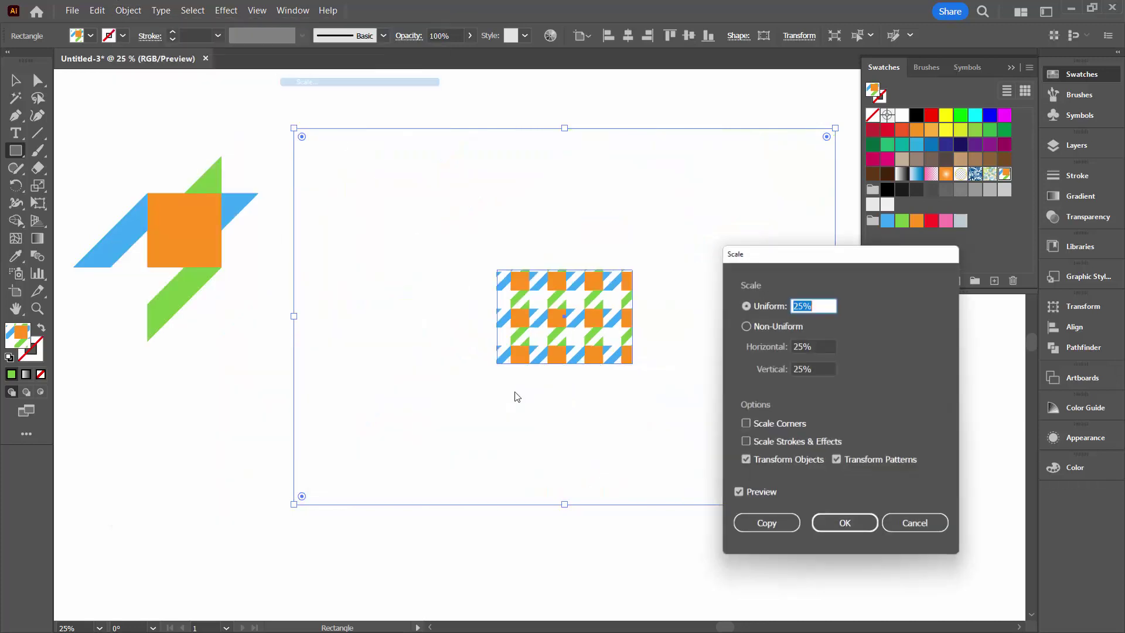
{"action": "left_click", "coordinate": [745, 460]}
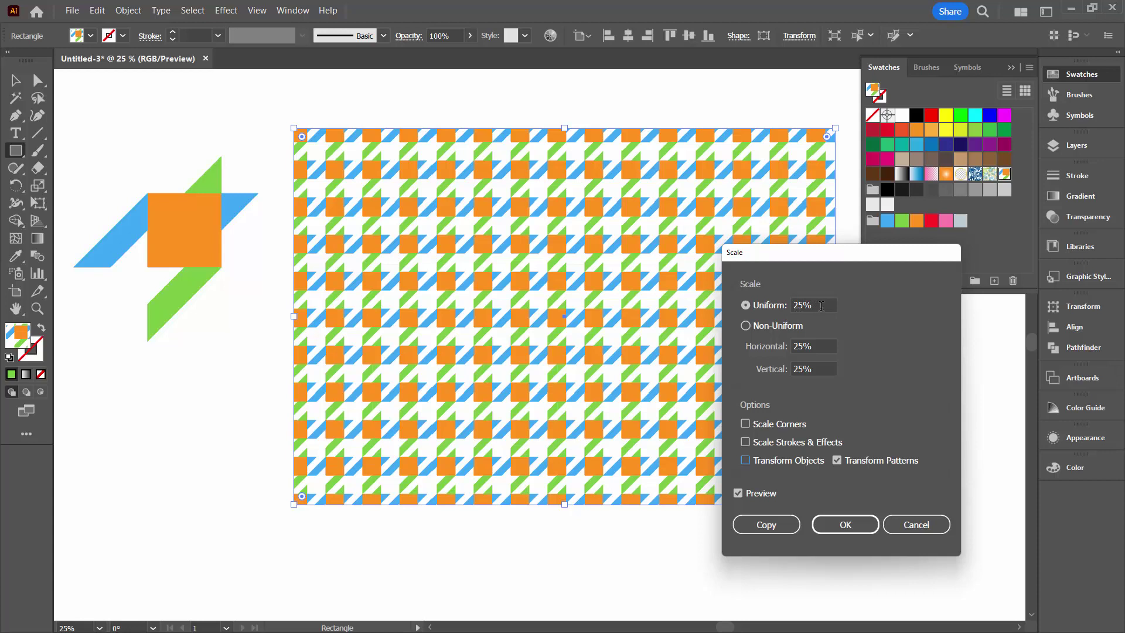
{"action": "left_click_drag", "start_coordinate": [821, 306], "coordinate": [786, 308]}
{"action": "key", "text": "Tab"}
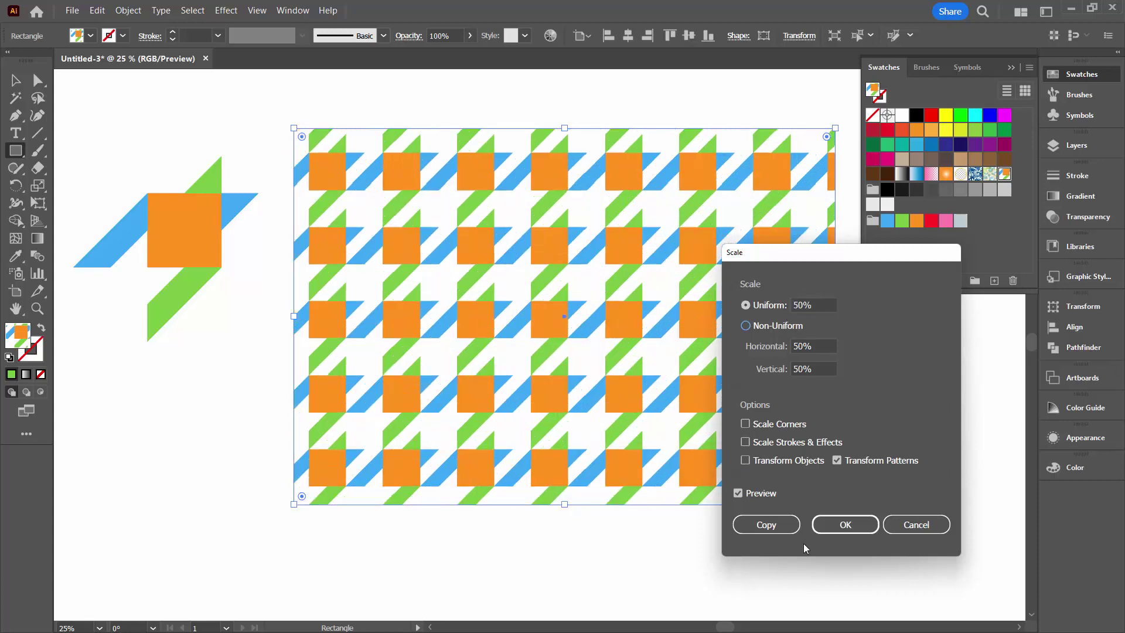
{"action": "left_click", "coordinate": [835, 525]}
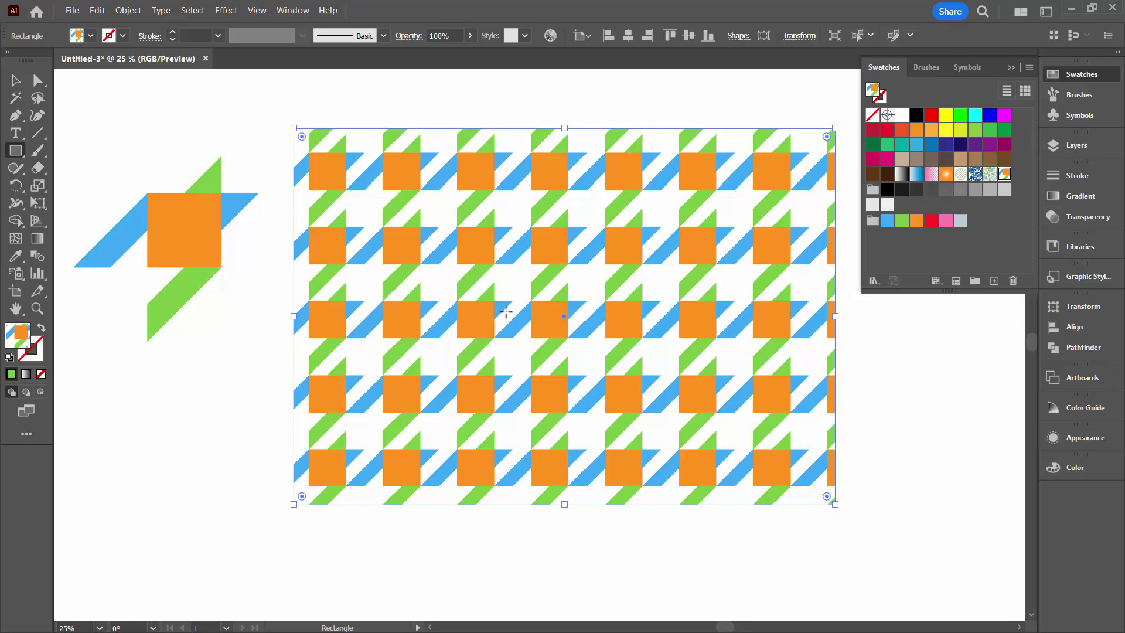
In Recolor Artwork's advanced options, merge the green and blue colours into the orange one
{"action": "left_click", "coordinate": [550, 35]}
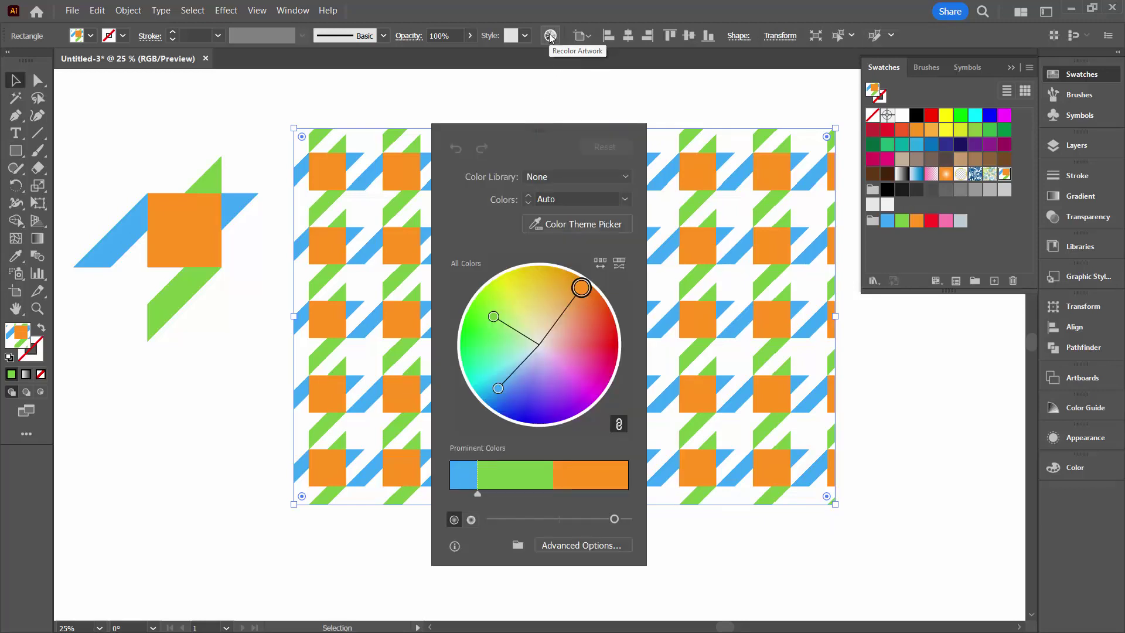
{"action": "left_click", "coordinate": [576, 545]}
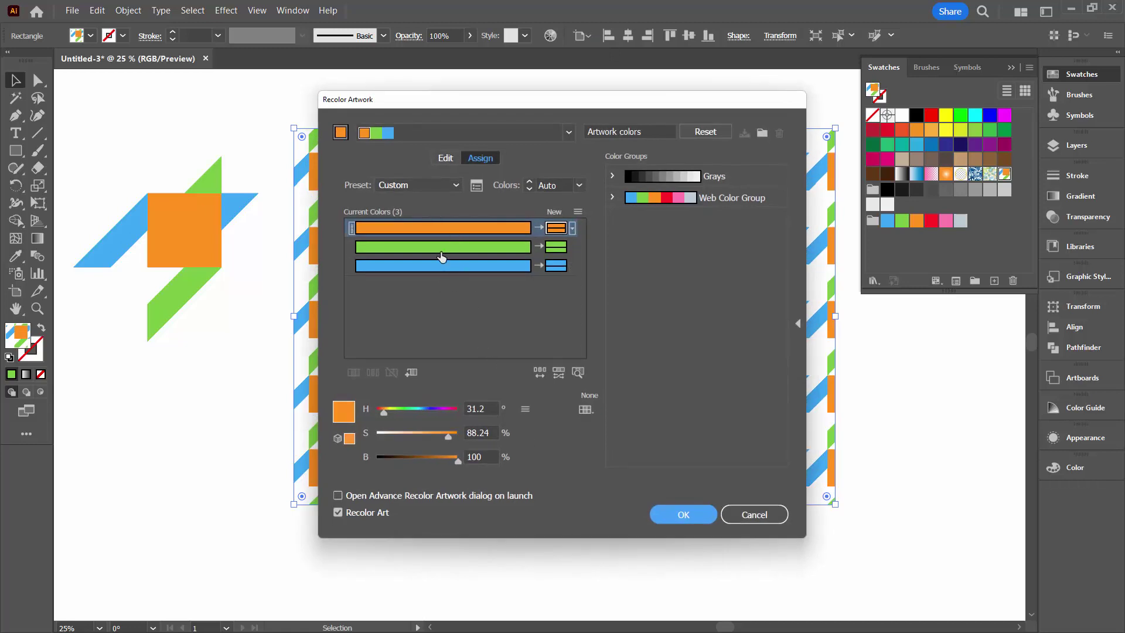
{"action": "left_click_drag", "start_coordinate": [442, 257], "coordinate": [456, 229]}
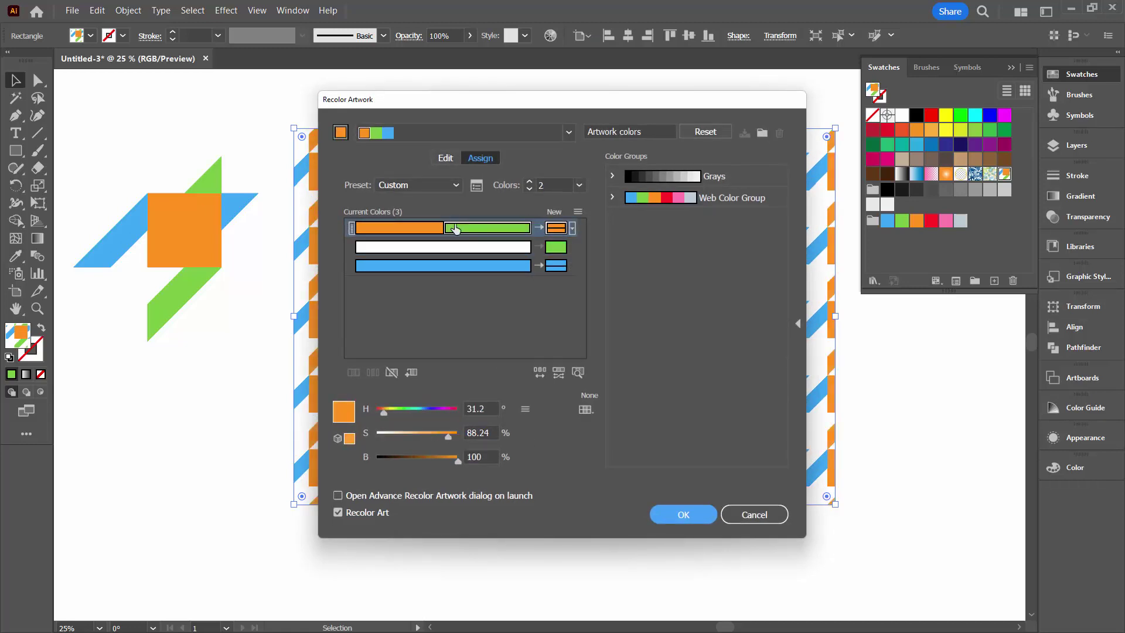
{"action": "left_click_drag", "start_coordinate": [442, 275], "coordinate": [472, 228]}
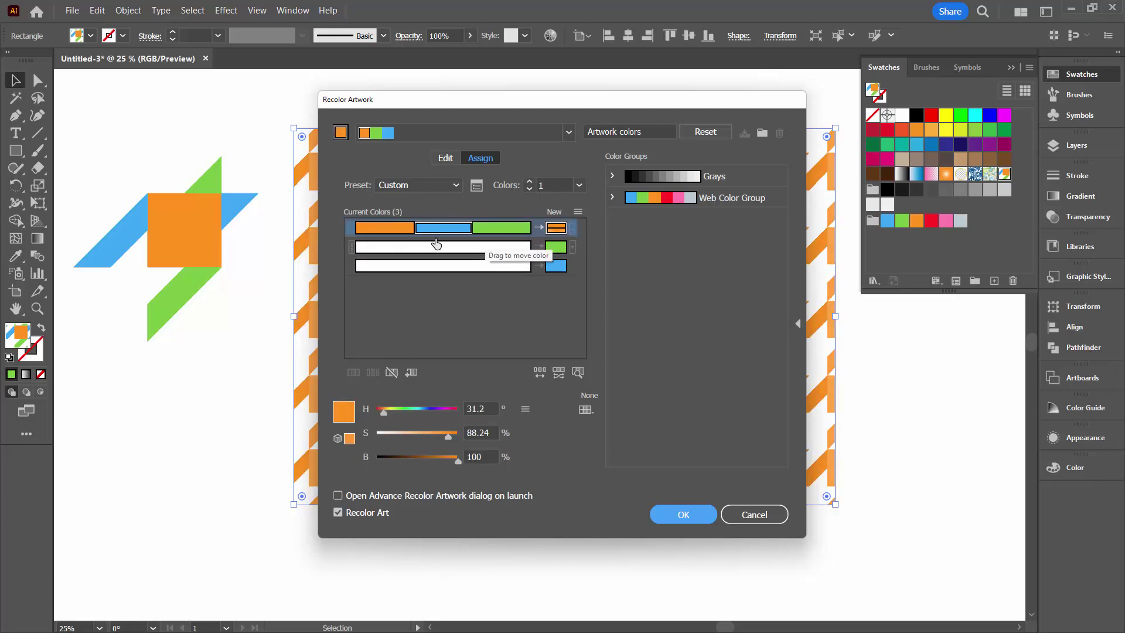
{"action": "left_click_drag", "start_coordinate": [466, 100], "coordinate": [653, 121]}
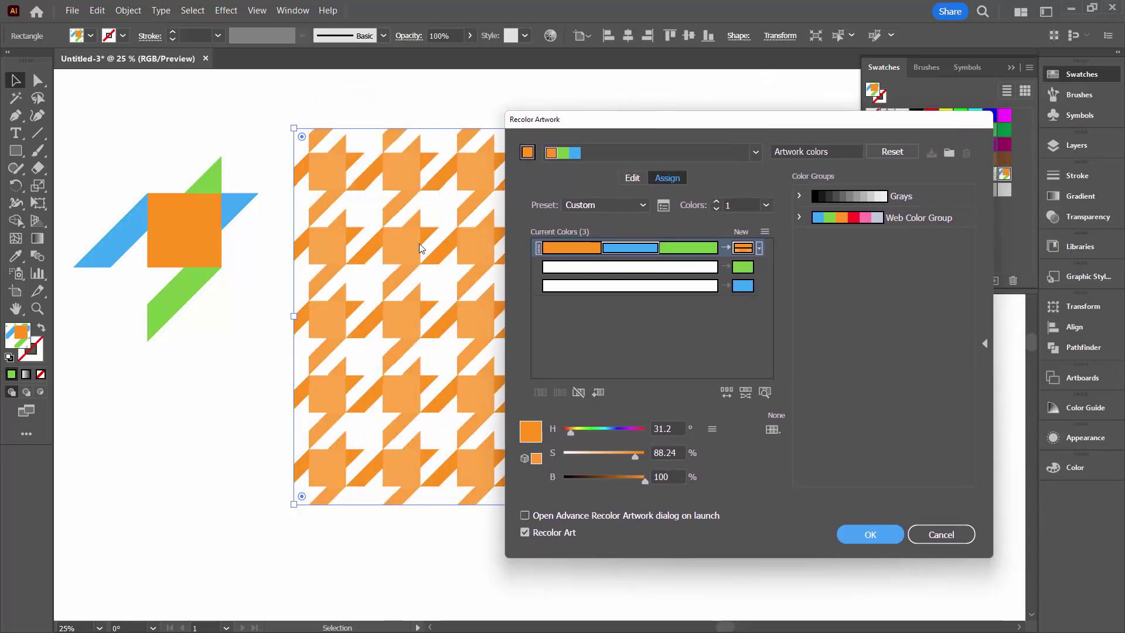
Make the merged colour pure black (000000) and set the colour method to Exact
{"action": "double_click", "coordinate": [744, 249]}
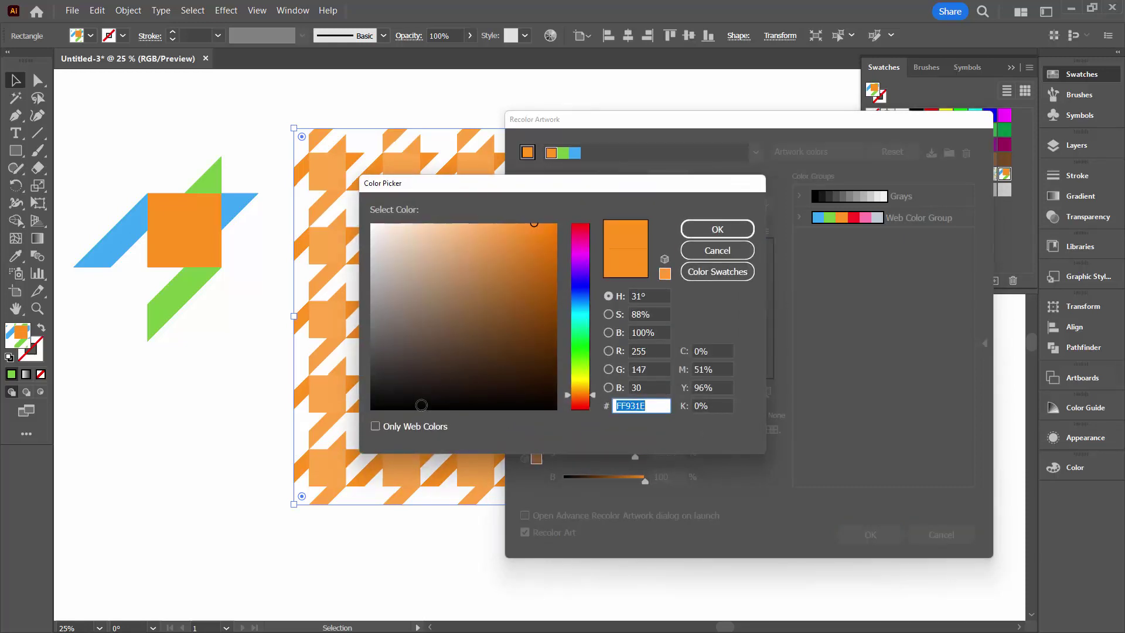
{"action": "left_click", "coordinate": [370, 409]}
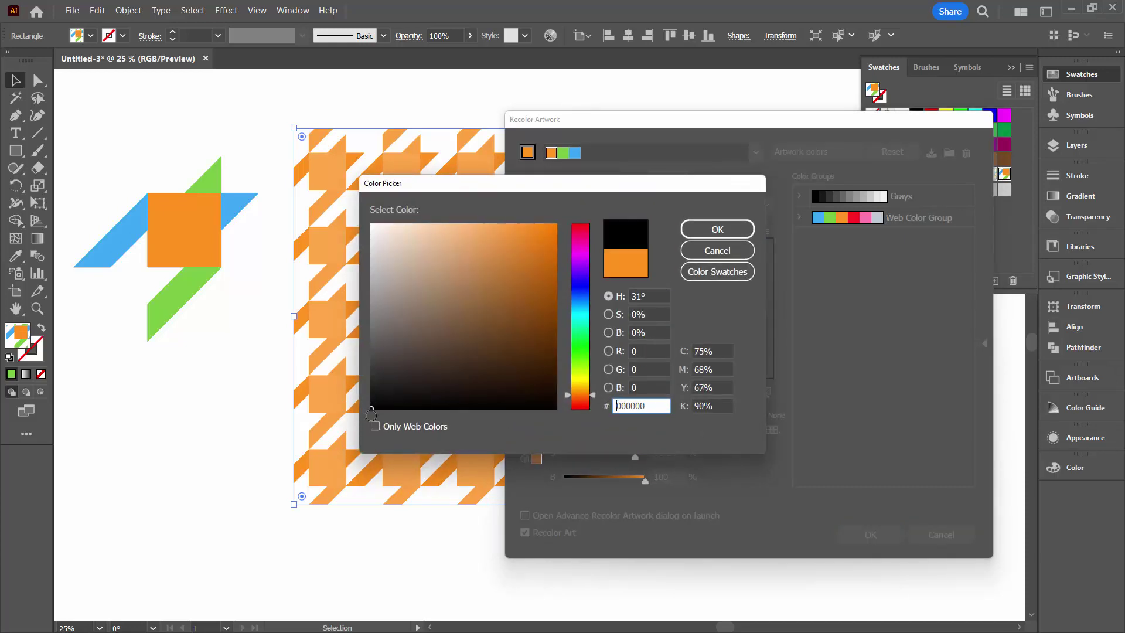
{"action": "left_click", "coordinate": [718, 230]}
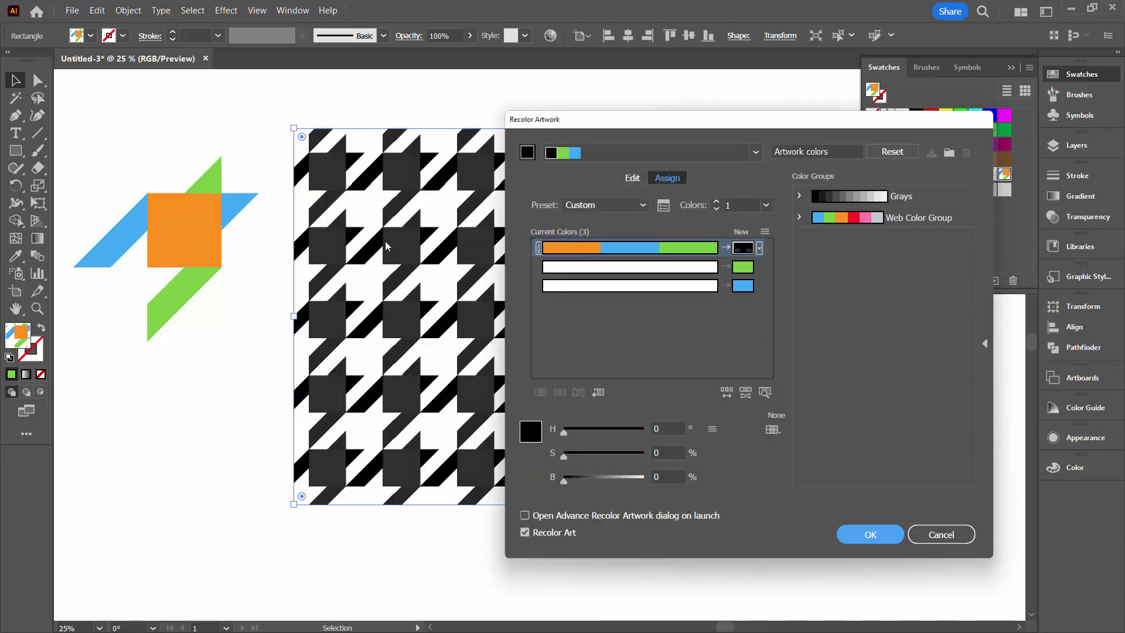
{"action": "left_click", "coordinate": [759, 248]}
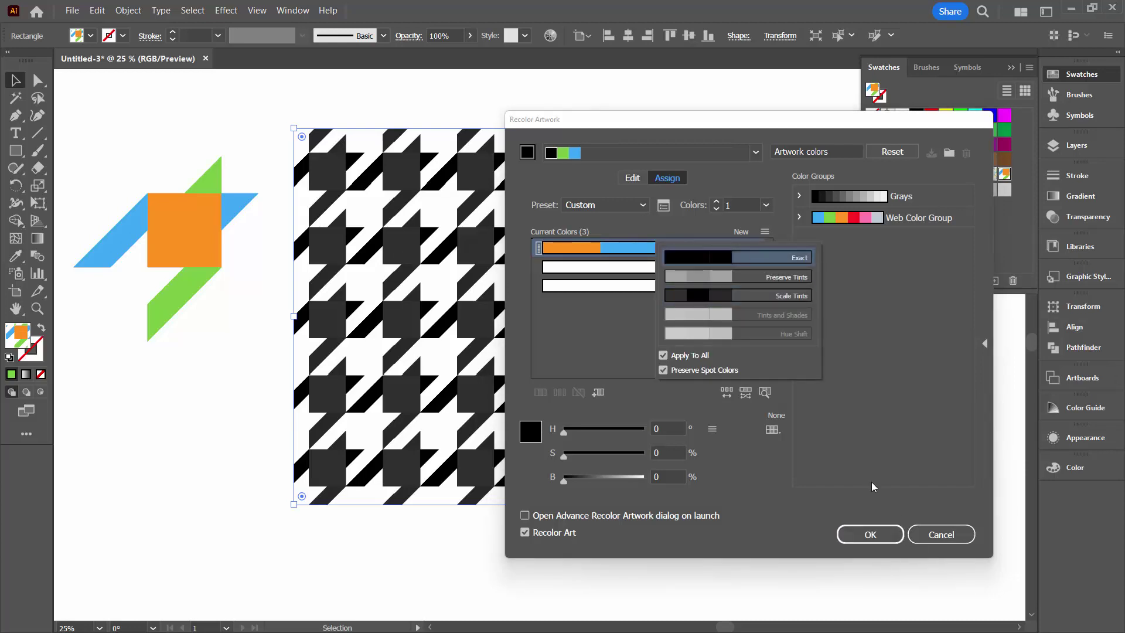
{"action": "left_click", "coordinate": [857, 469]}
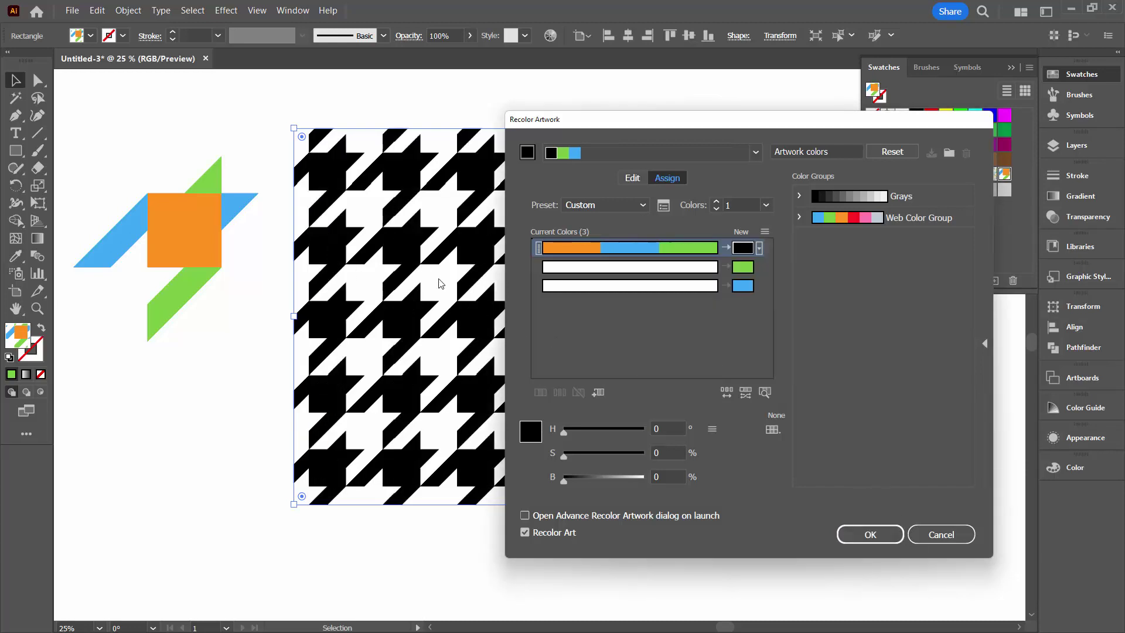
{"action": "left_click_drag", "start_coordinate": [596, 120], "coordinate": [739, 116]}
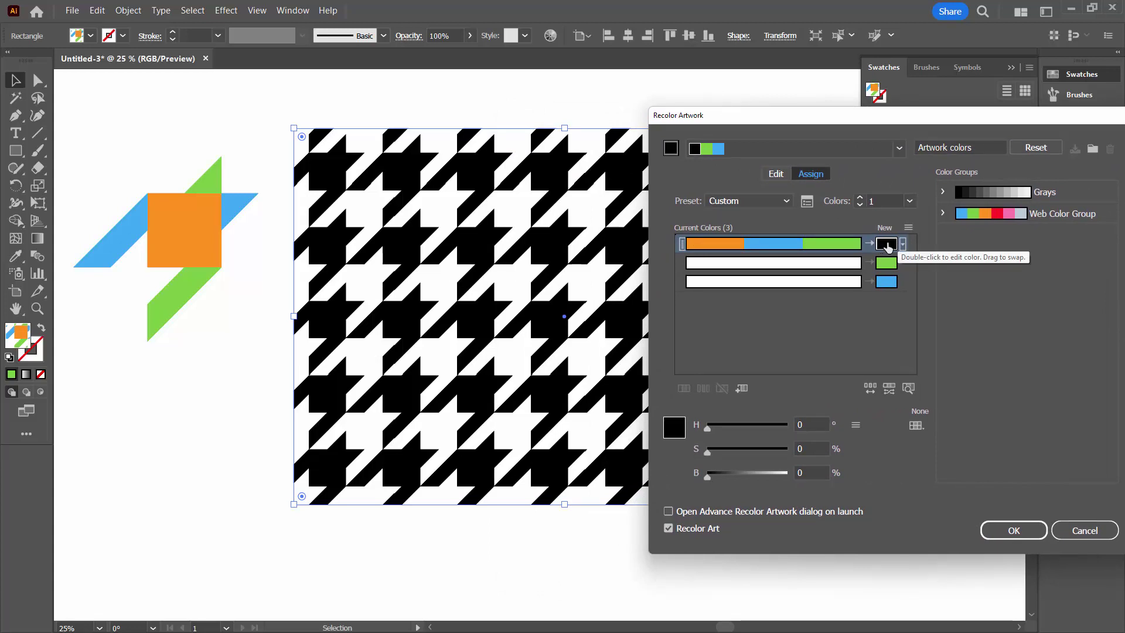
Apply the recolouring, compare it with the original swatch, keep the black houndstooth fill, and deselect
{"action": "left_click", "coordinate": [1013, 531]}
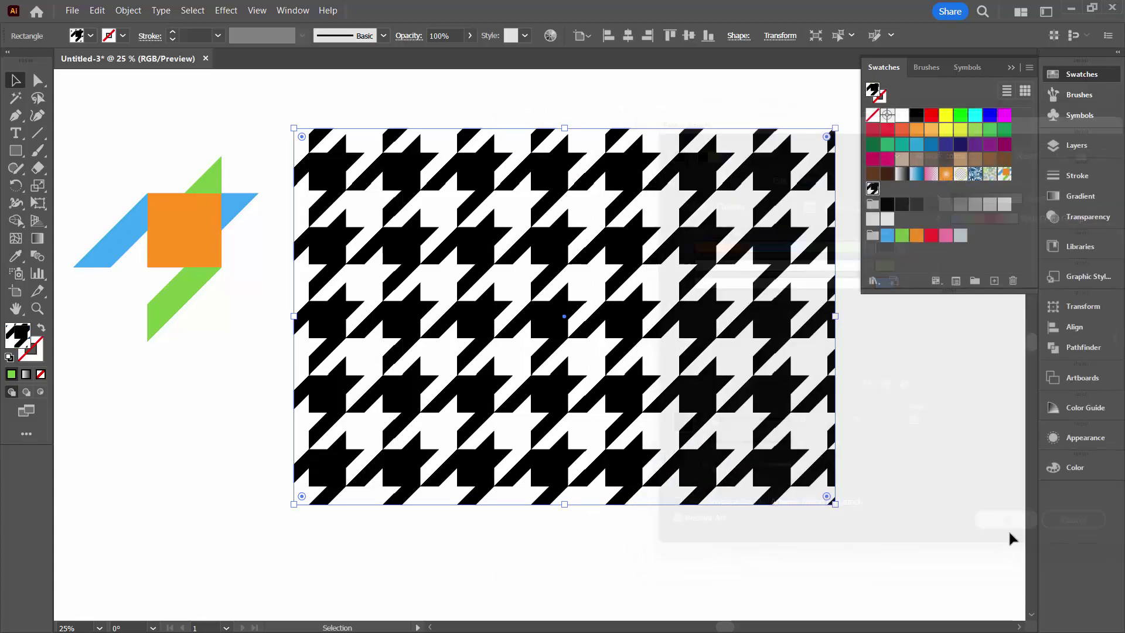
{"action": "left_click", "coordinate": [1006, 174]}
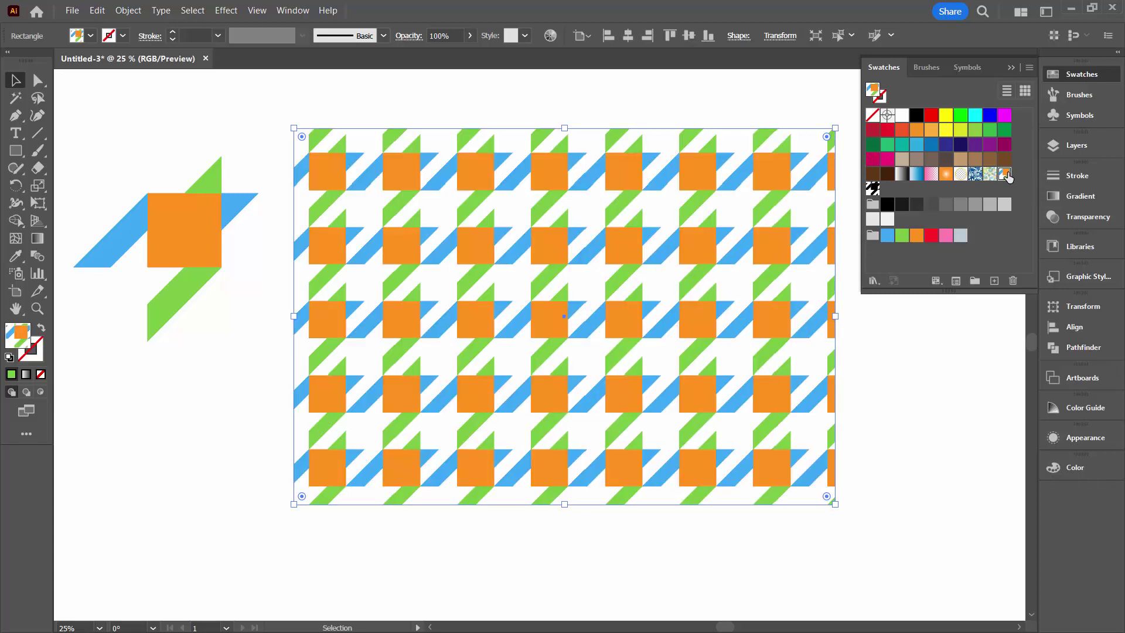
{"action": "left_click", "coordinate": [873, 188]}
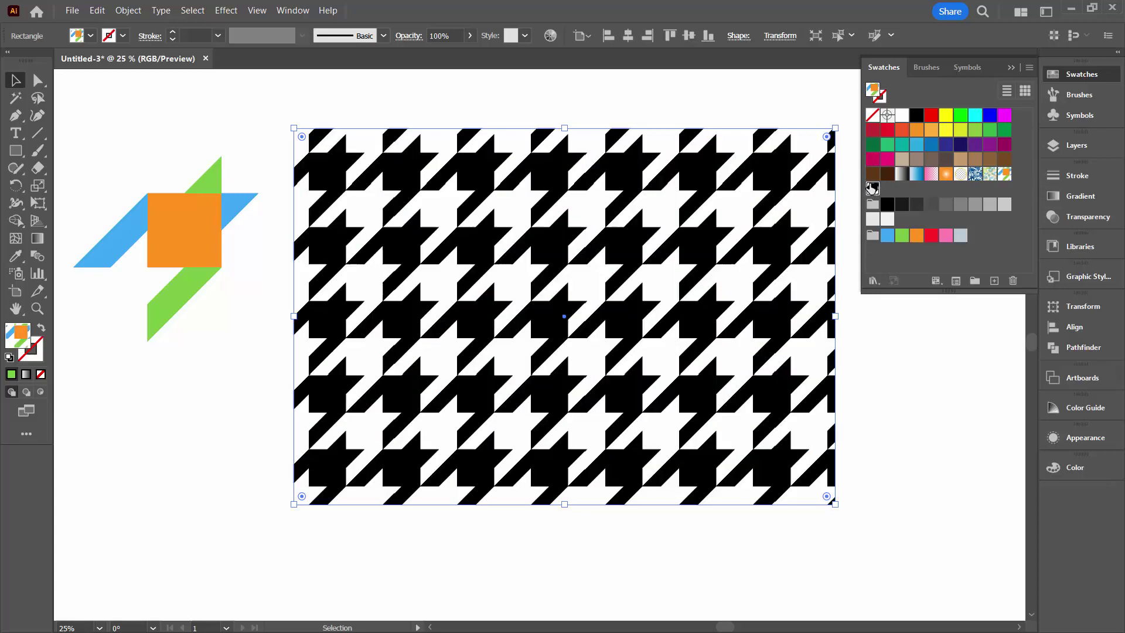
{"action": "left_click", "coordinate": [858, 453]}
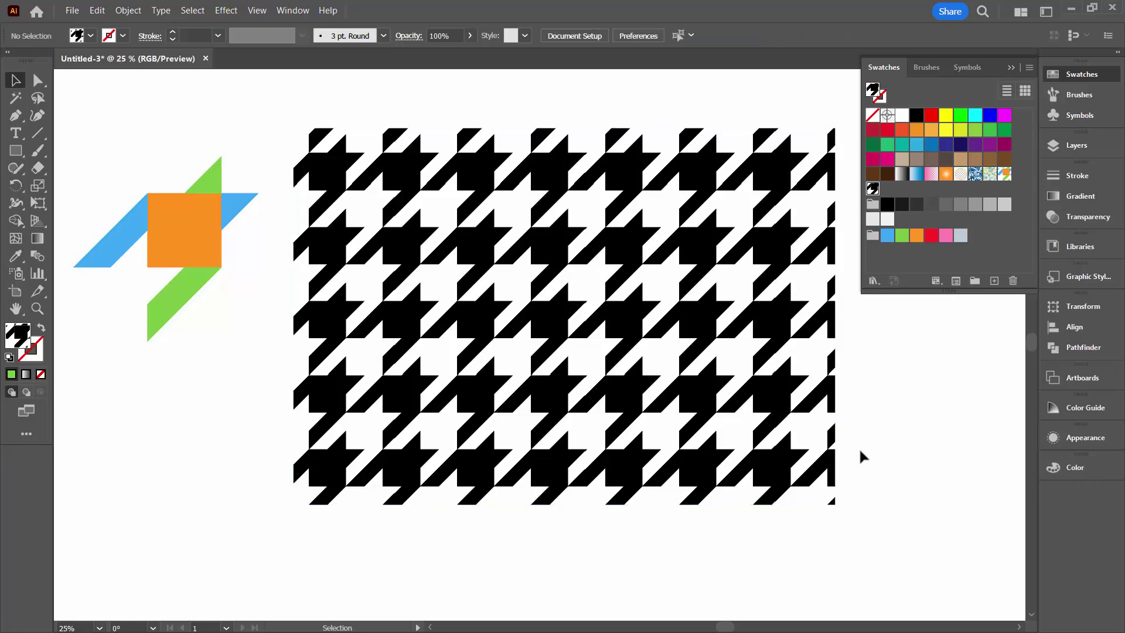